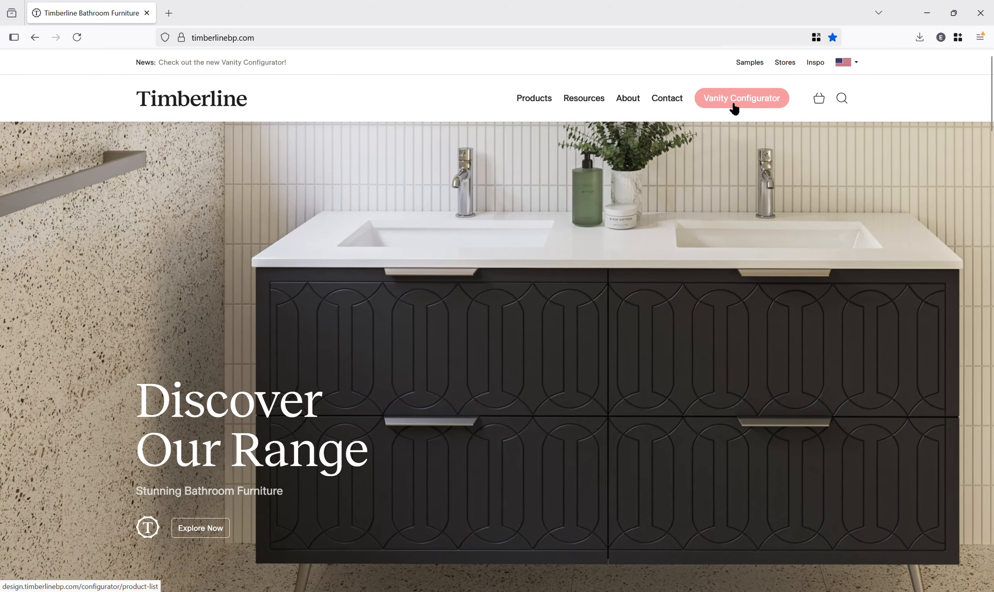
- Open the Vanity Configurator, browse the product list, and start customizing the Natick vanity
click(733, 109)
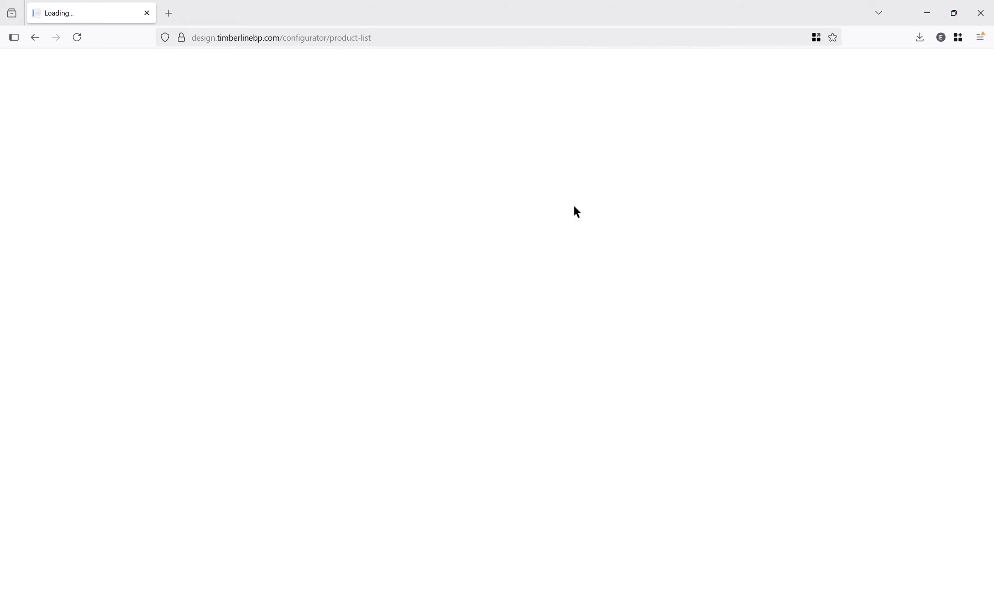
scroll(917, 156, down, 3)
scroll(917, 158, down, 12)
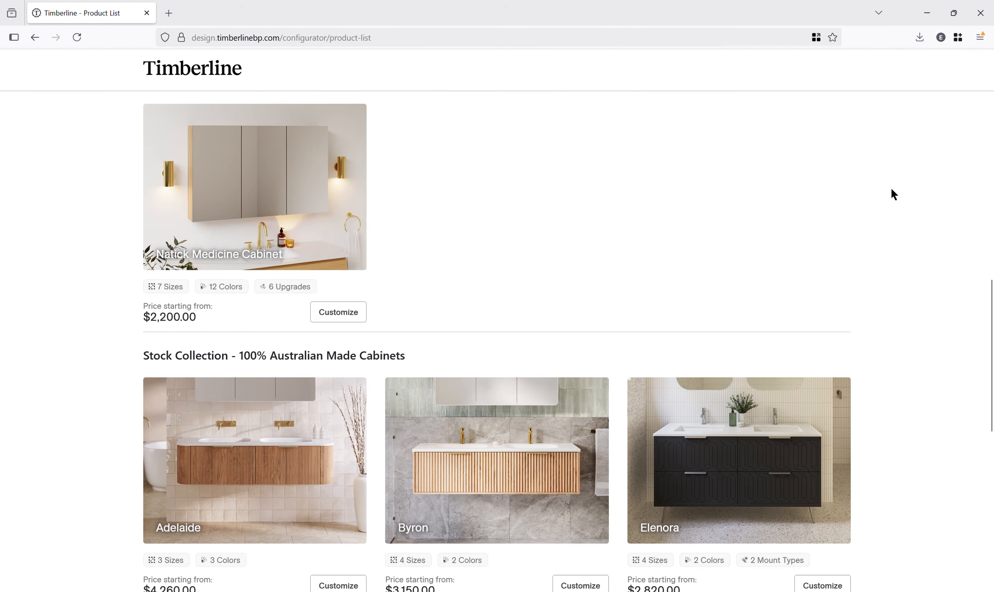
scroll(884, 205, down, 3)
scroll(864, 226, up, 9)
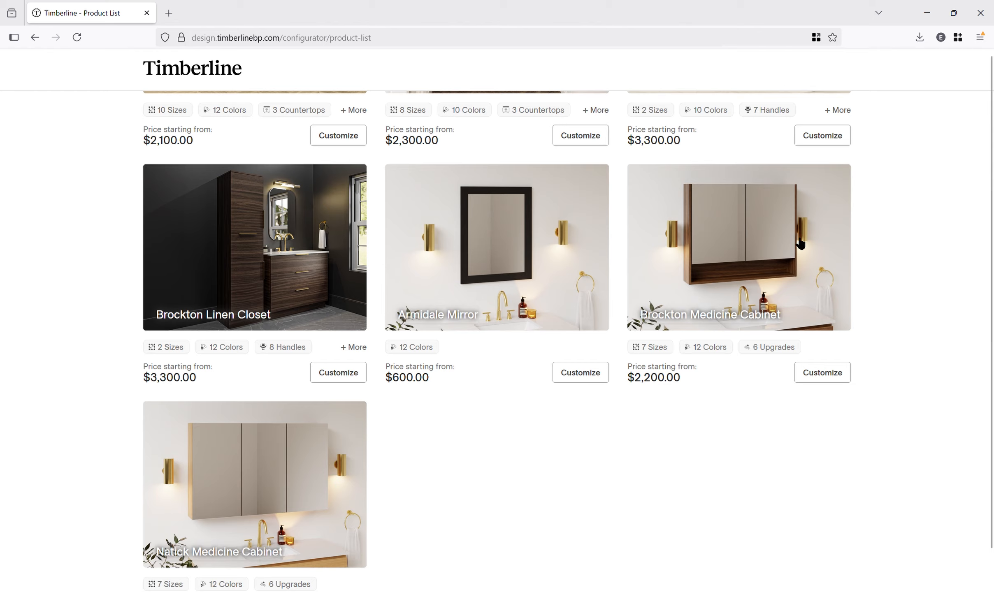
scroll(798, 242, up, 9)
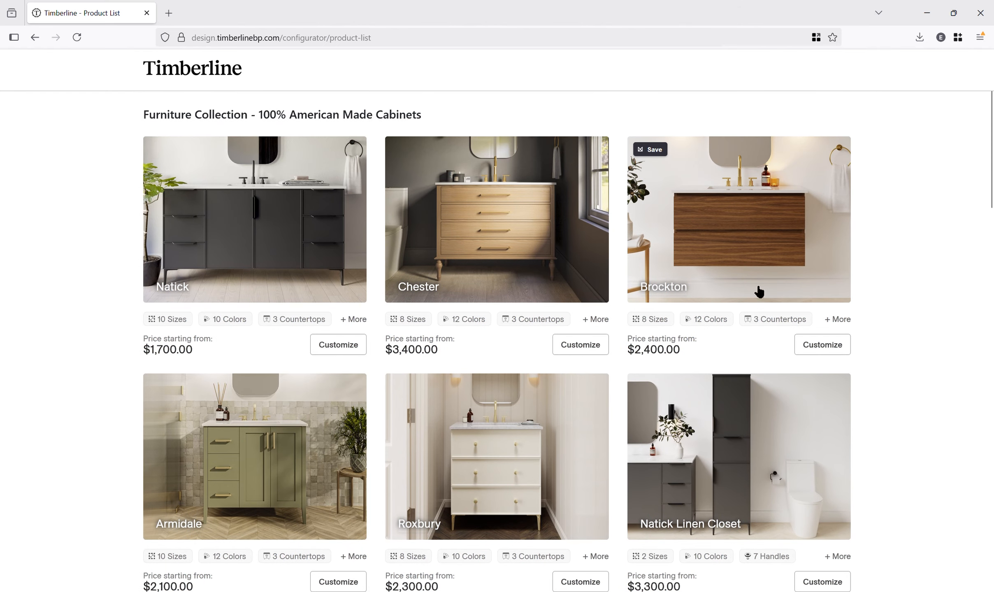
scroll(778, 271, down, 19)
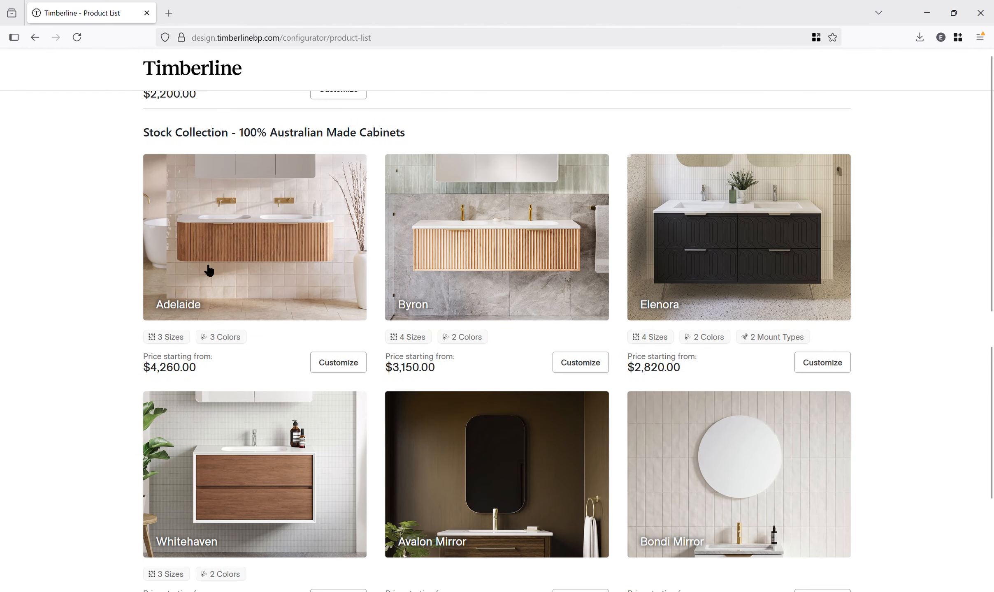
scroll(901, 313, up, 15)
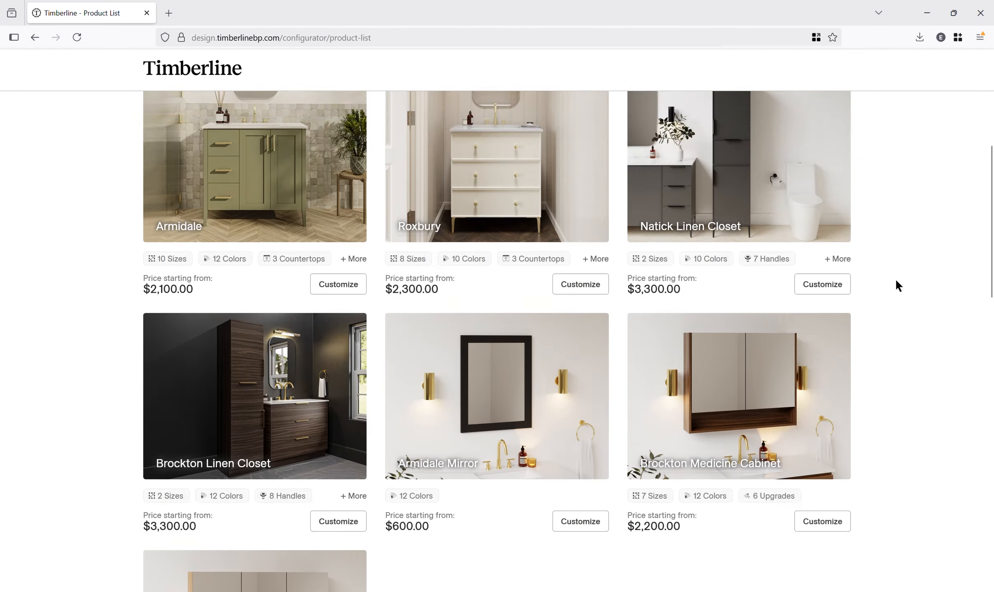
scroll(897, 287, up, 6)
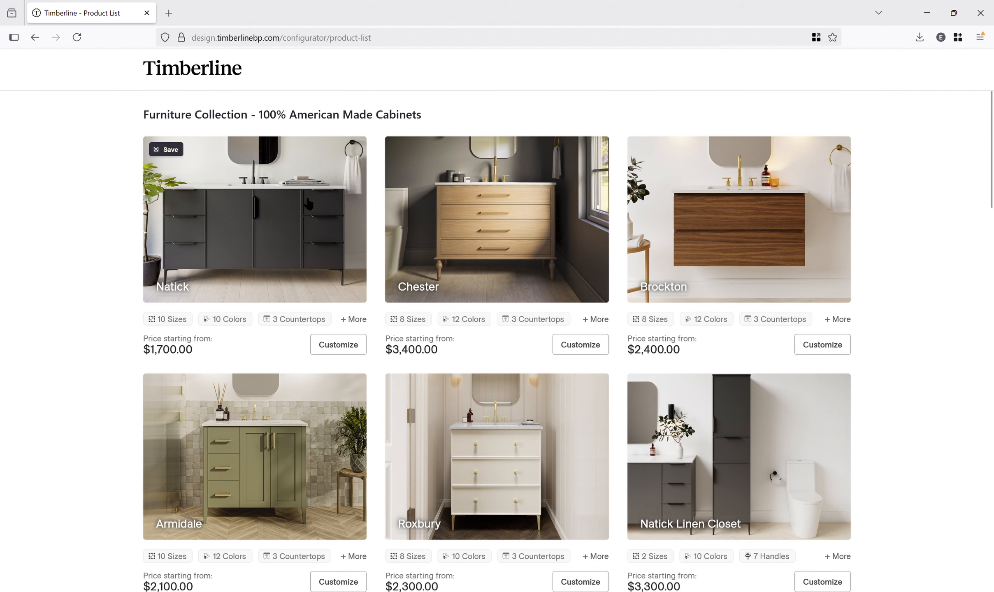
click(276, 204)
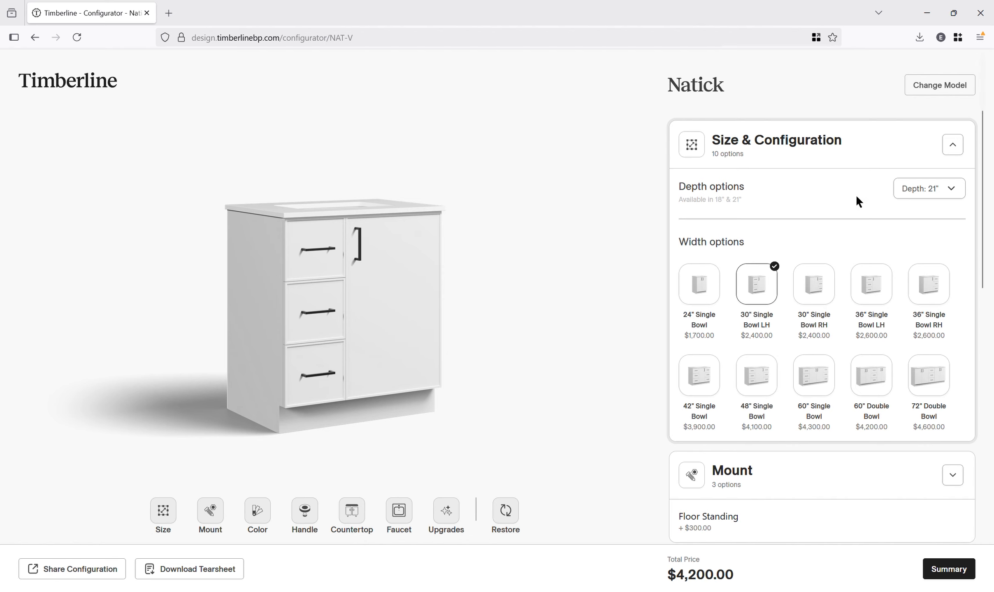
- Try the 18" depth option, then return the depth to 21"
scroll(856, 201, down, 8)
scroll(870, 225, down, 3)
scroll(754, 277, up, 11)
click(926, 189)
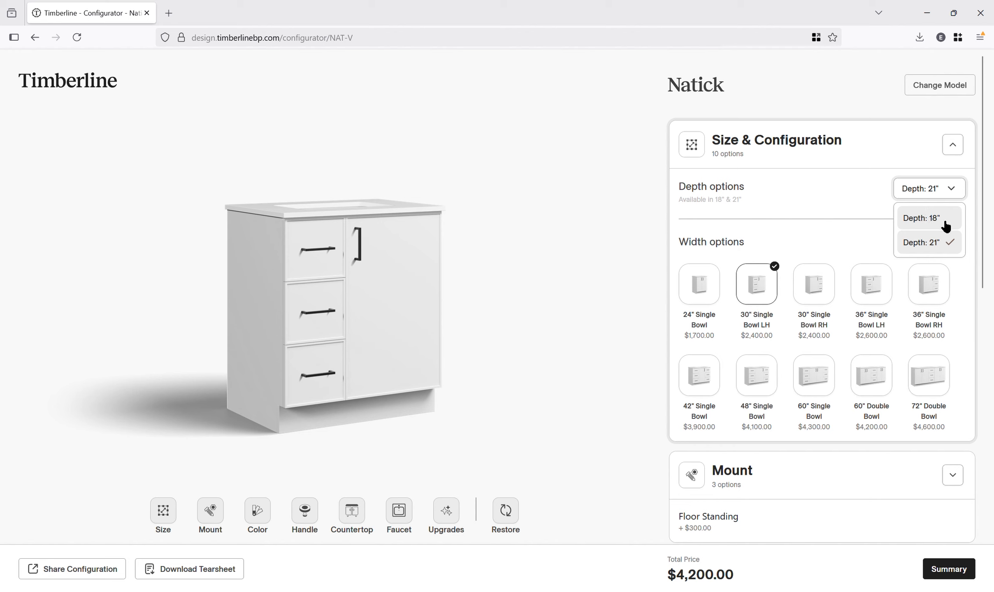
click(913, 220)
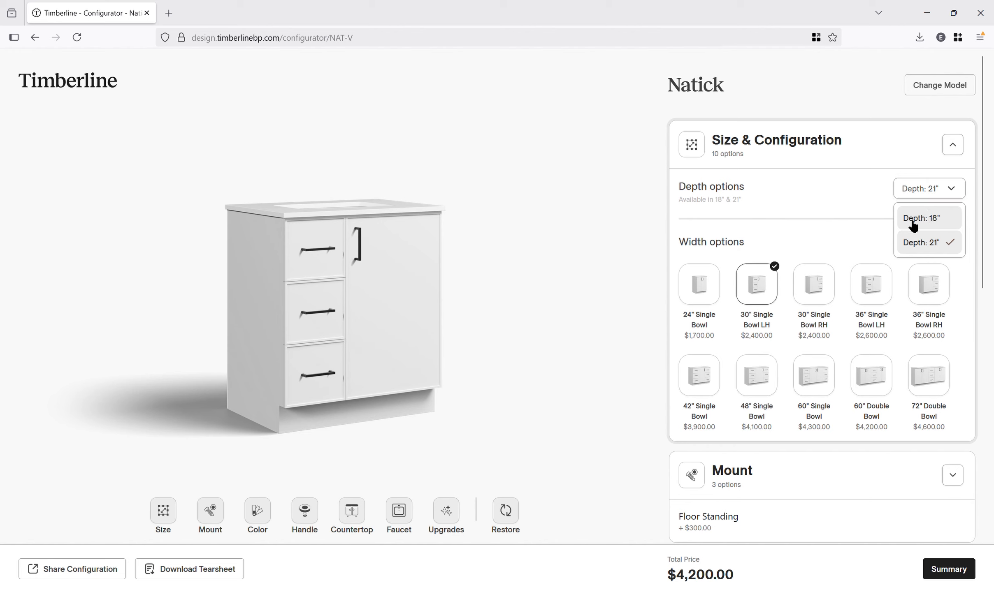
click(929, 196)
click(934, 244)
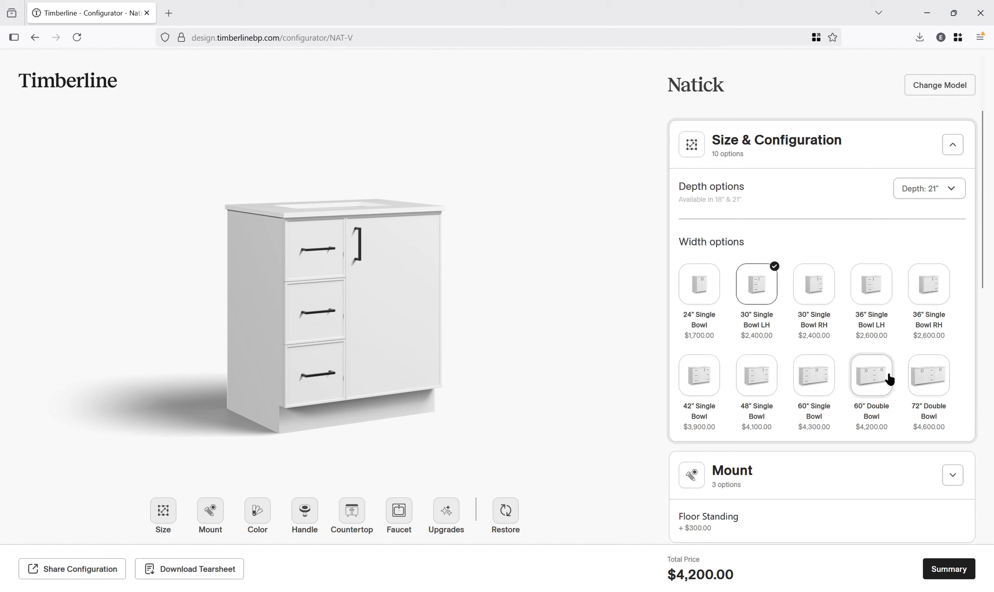
- Preview several width options and settle on the 36" Single Bowl LH width
click(771, 389)
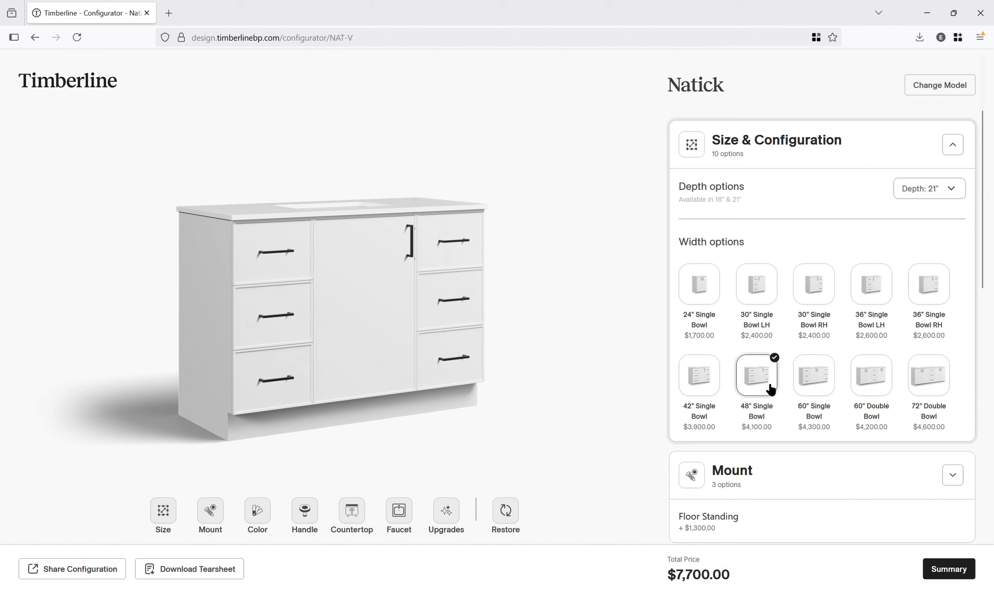
click(820, 294)
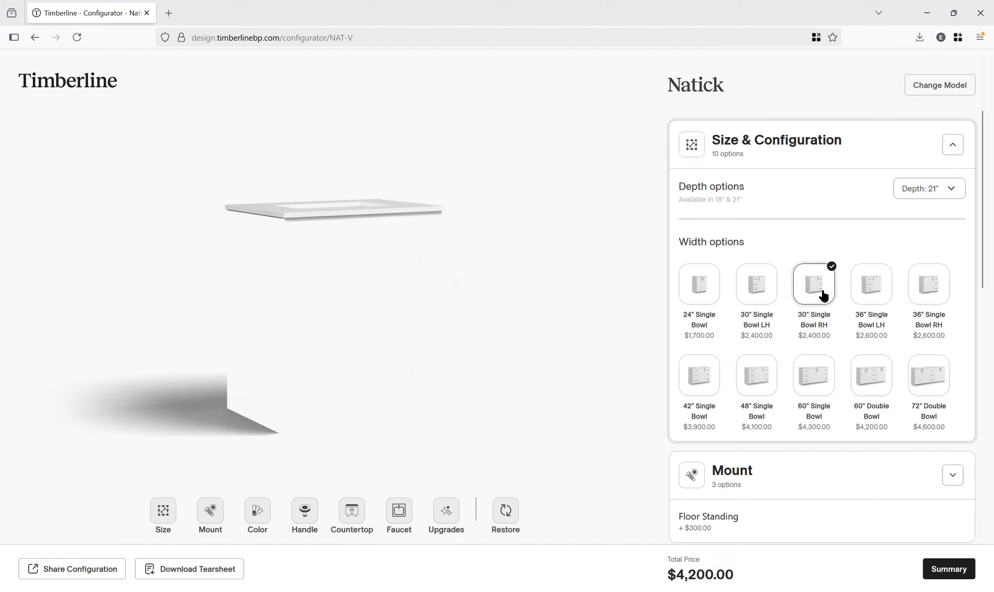
click(886, 290)
click(938, 287)
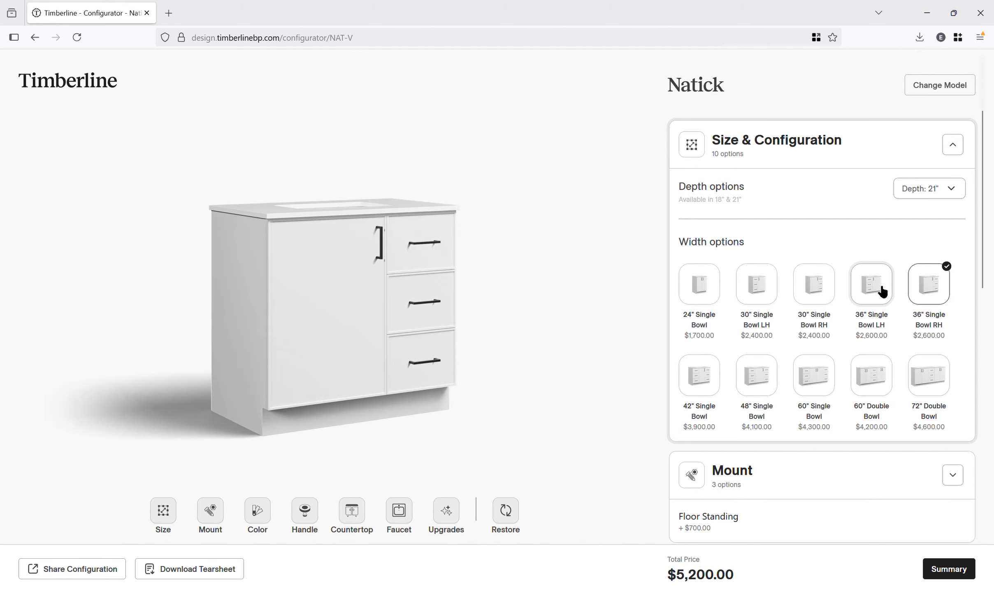
click(882, 292)
- Open the Mount options, preview Wall Hung, and set the mount type to On Legs
scroll(819, 262, down, 6)
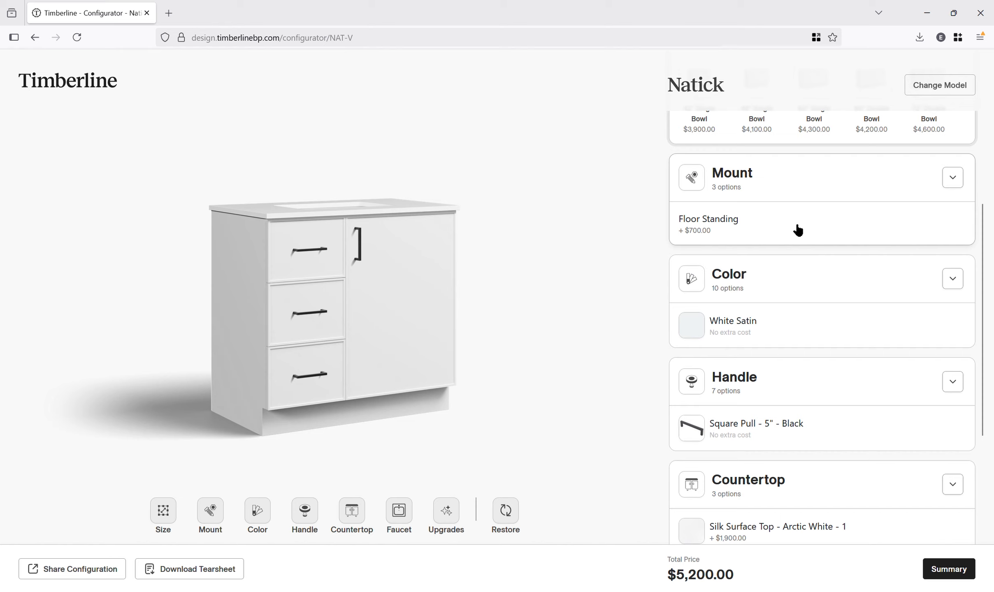
click(797, 230)
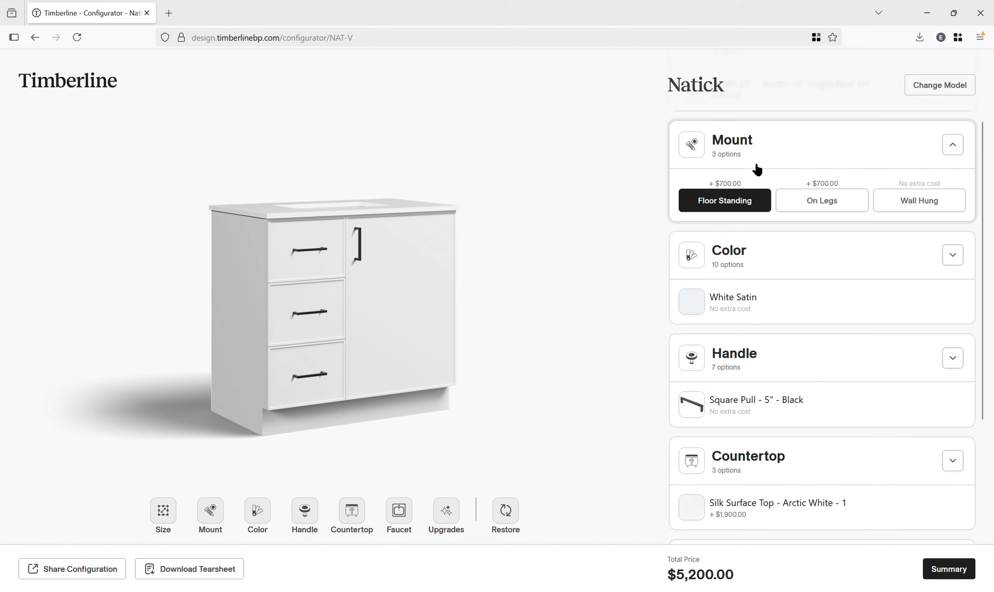
click(822, 208)
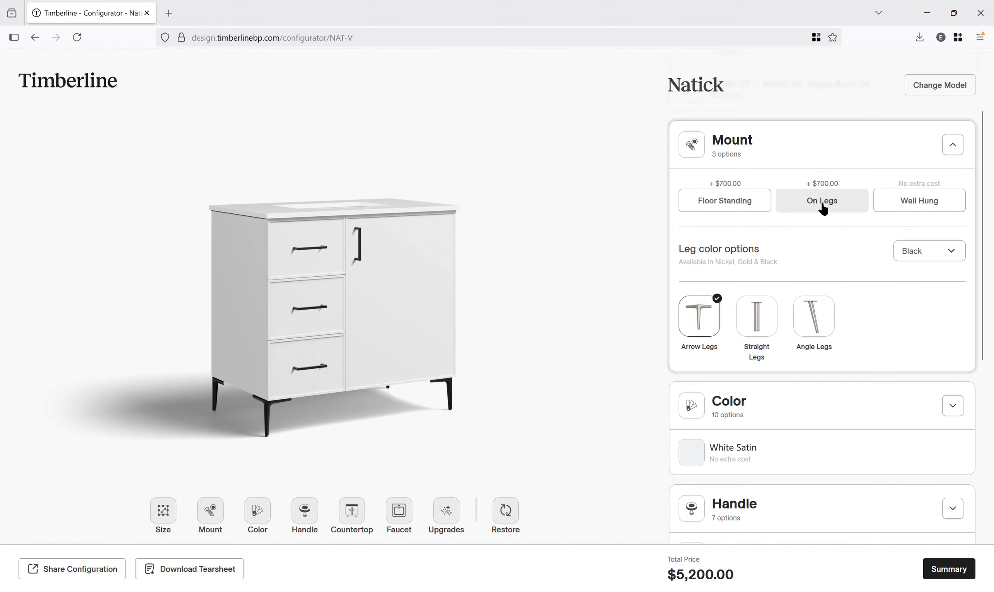
click(900, 204)
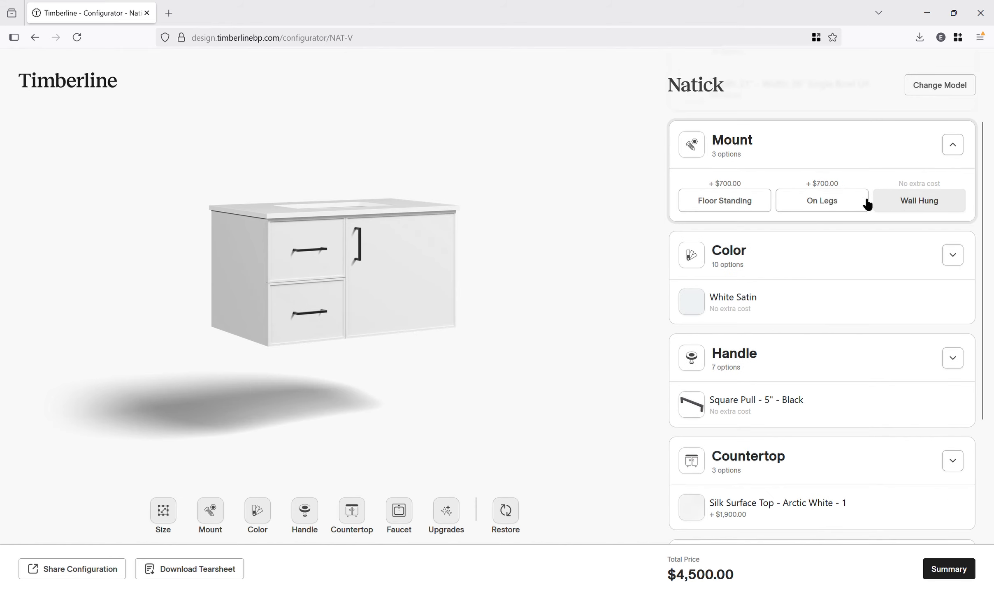
click(838, 205)
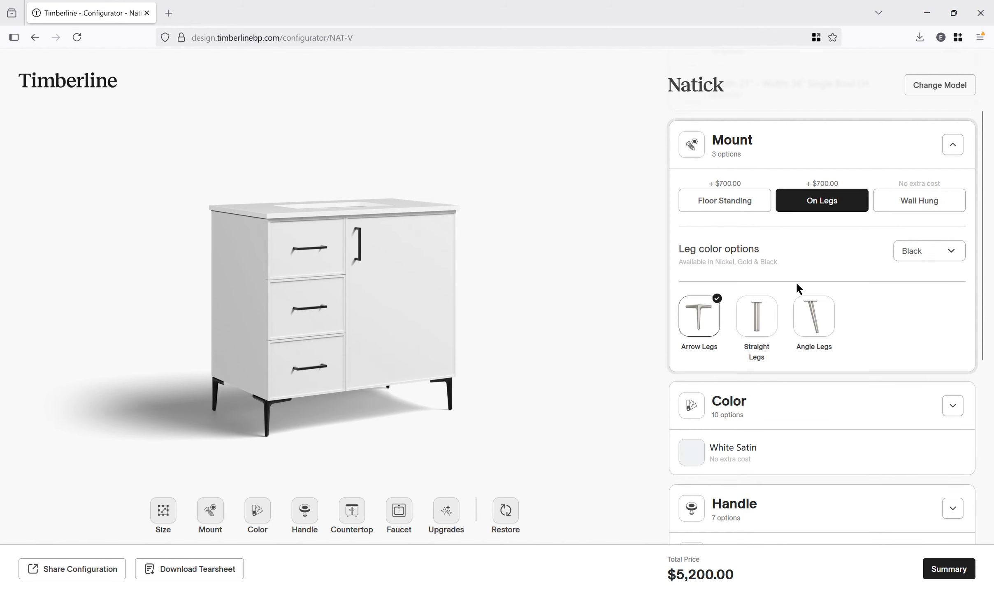
- Preview the leg styles, keep Arrow Legs, and set the leg color to Gold
click(757, 325)
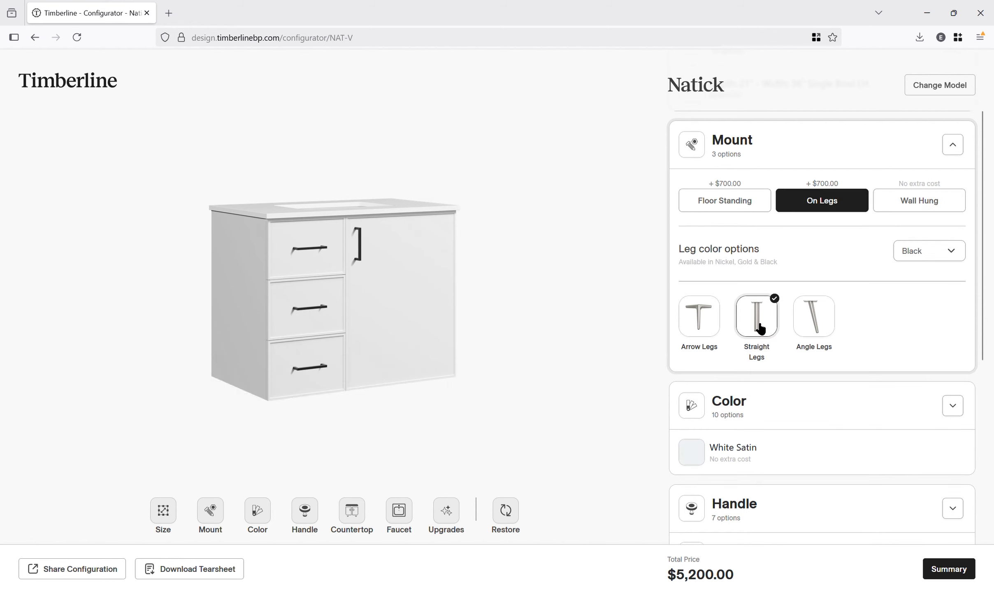
click(805, 329)
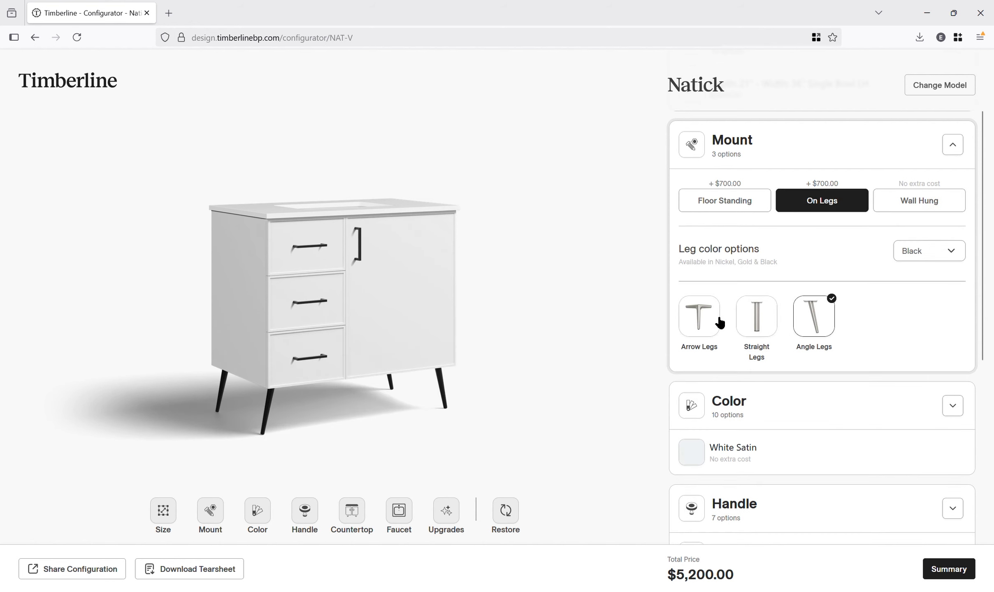
click(718, 324)
click(927, 252)
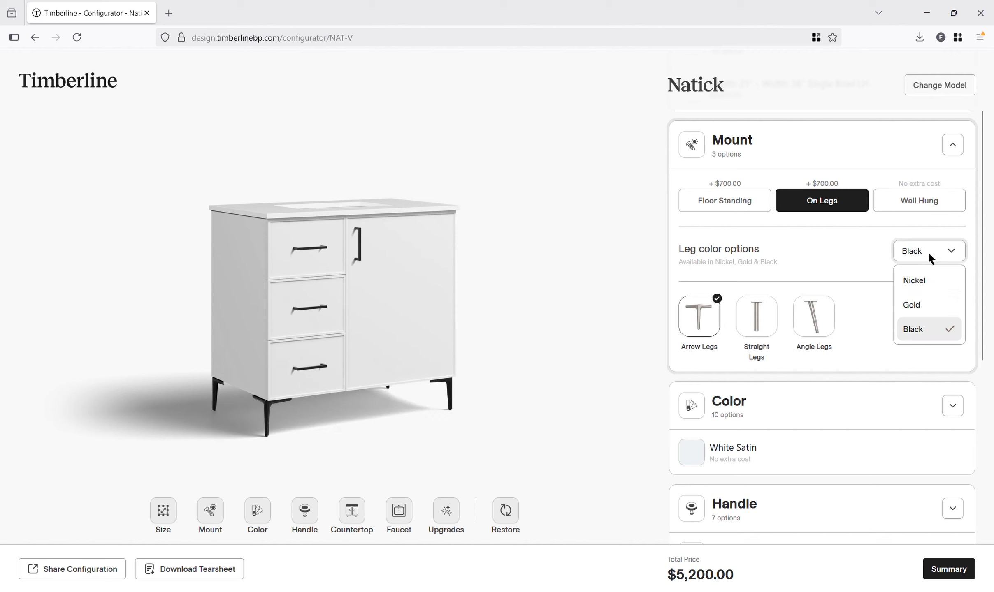
click(917, 304)
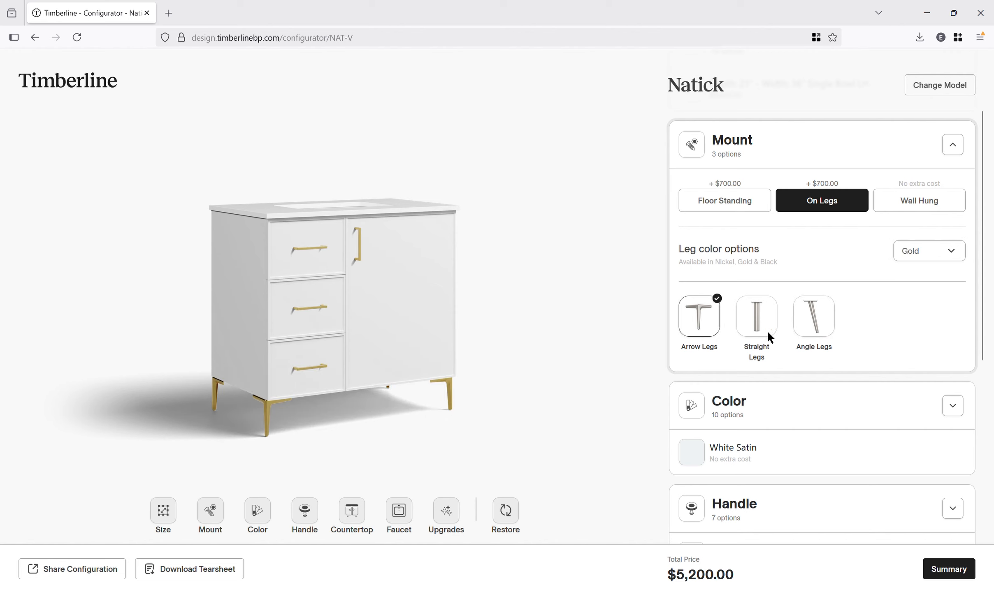
- Open the Color options and set the cabinet paint to Dark Grey Satin after previewing others
scroll(789, 421, down, 2)
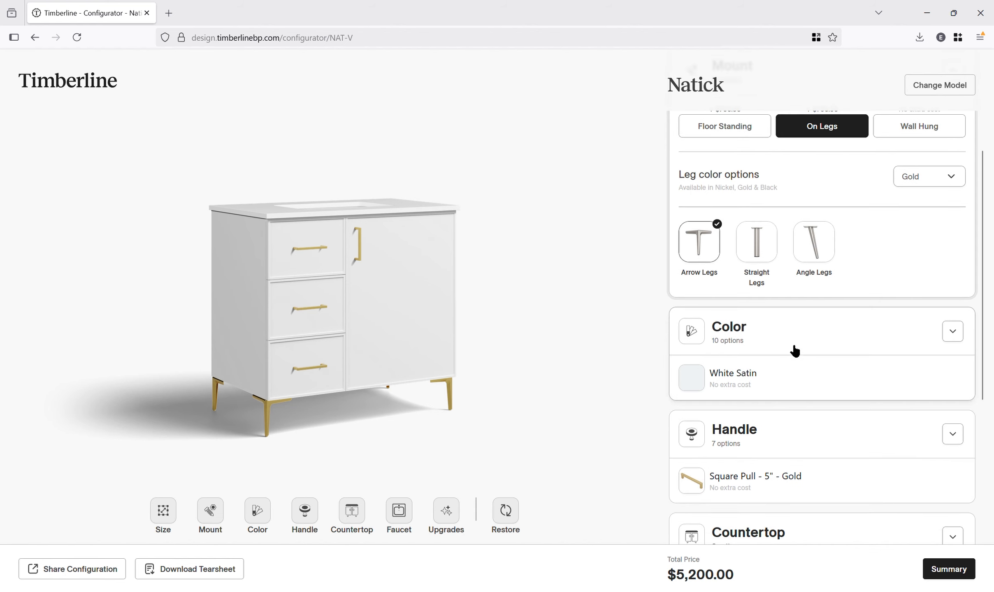
click(778, 379)
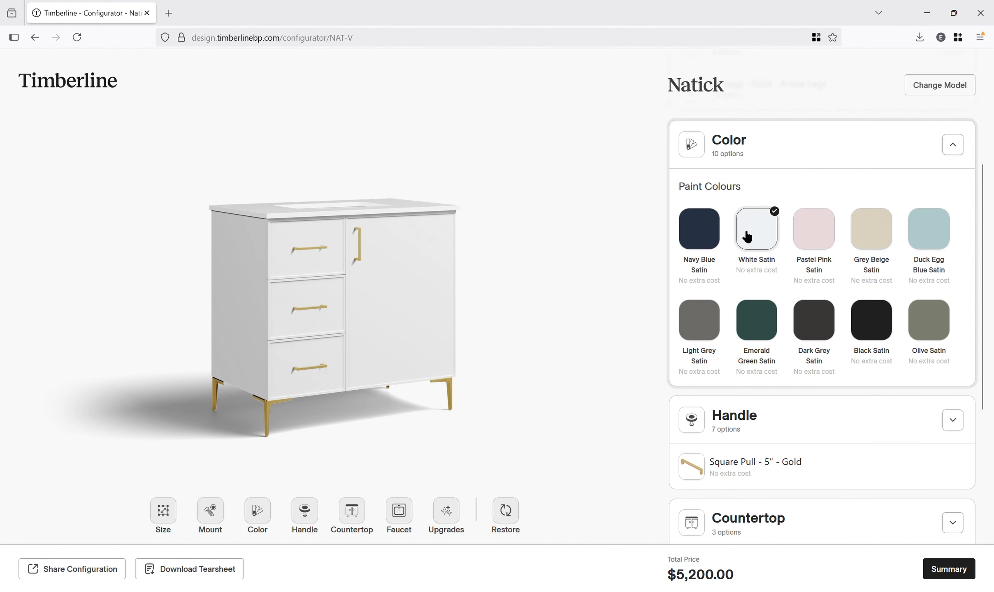
click(888, 231)
click(877, 324)
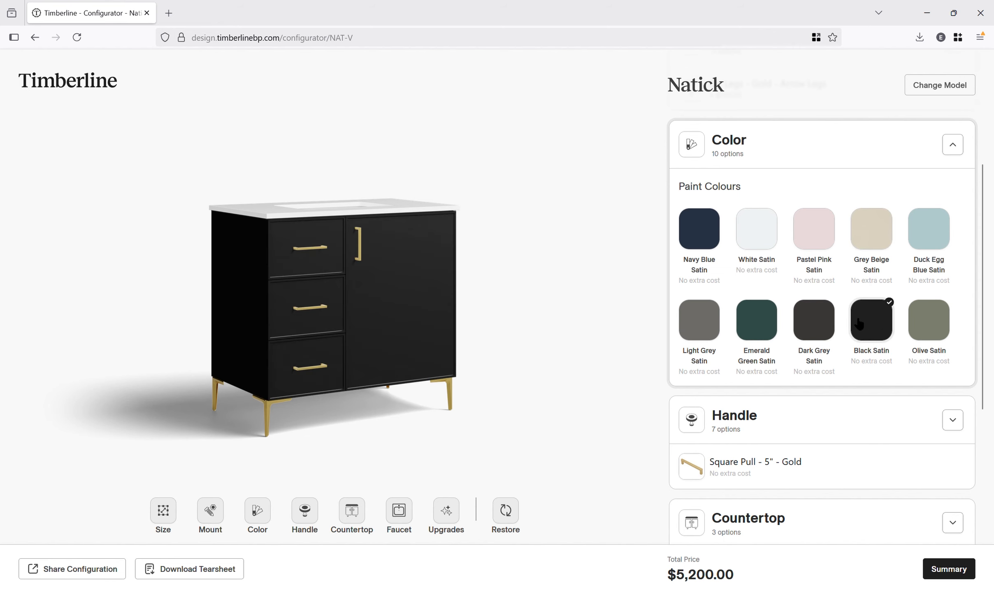
click(806, 329)
- Try Square Pull handles at 10" size in Black and Nickel finishes
scroll(778, 335, down, 4)
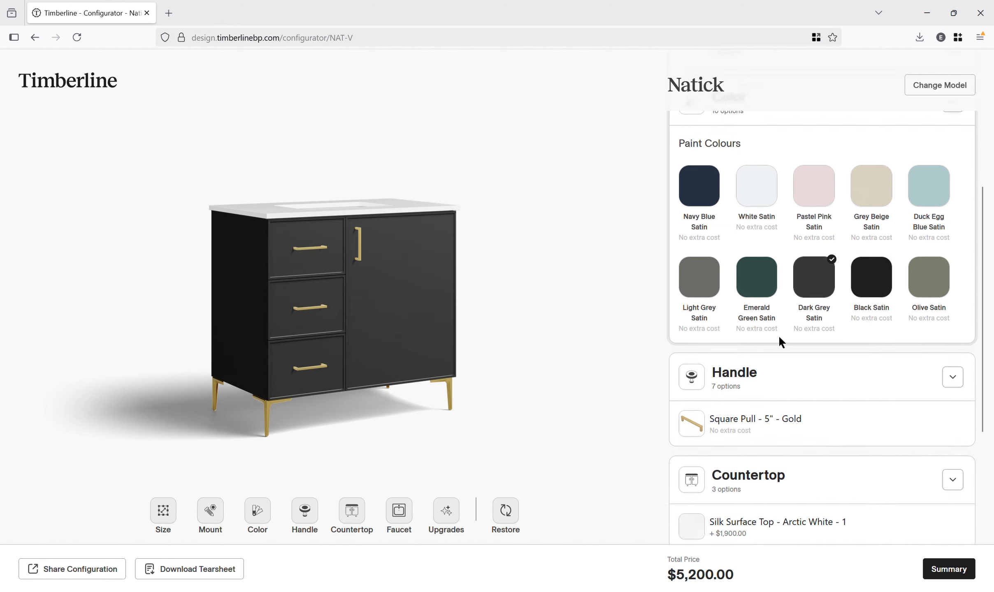
click(782, 324)
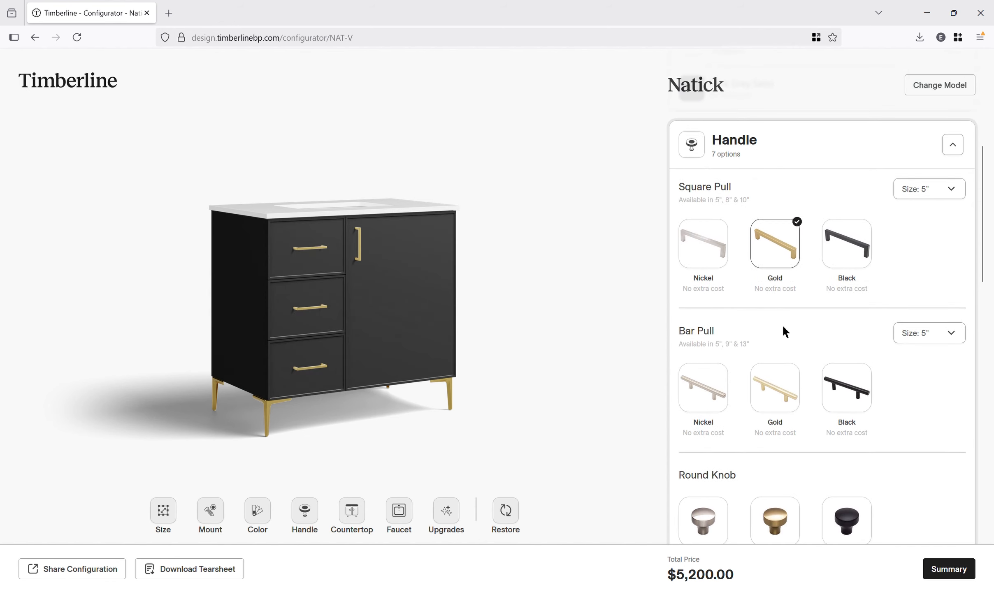
click(950, 190)
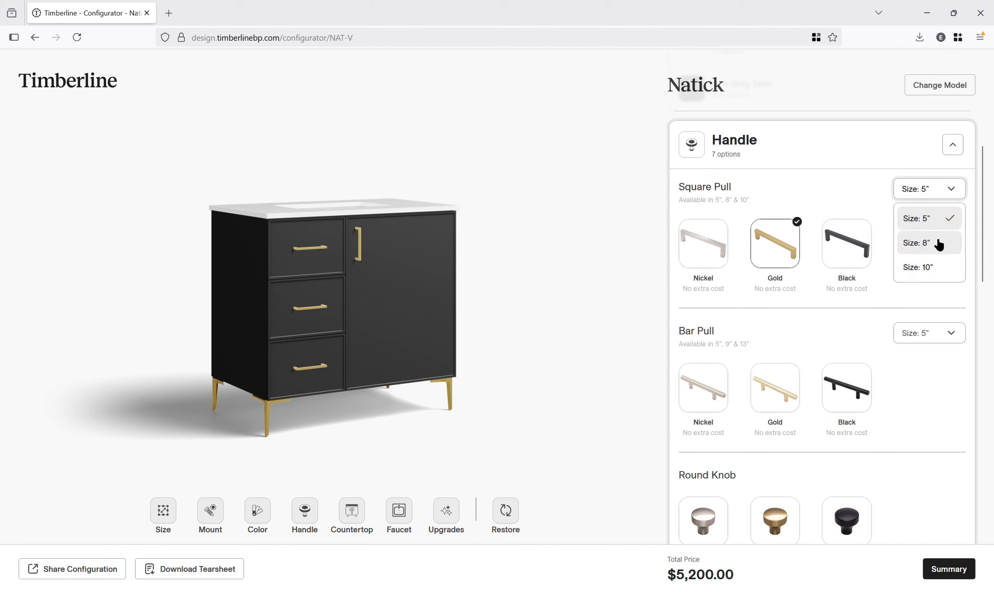
click(935, 243)
click(933, 197)
click(931, 264)
click(846, 247)
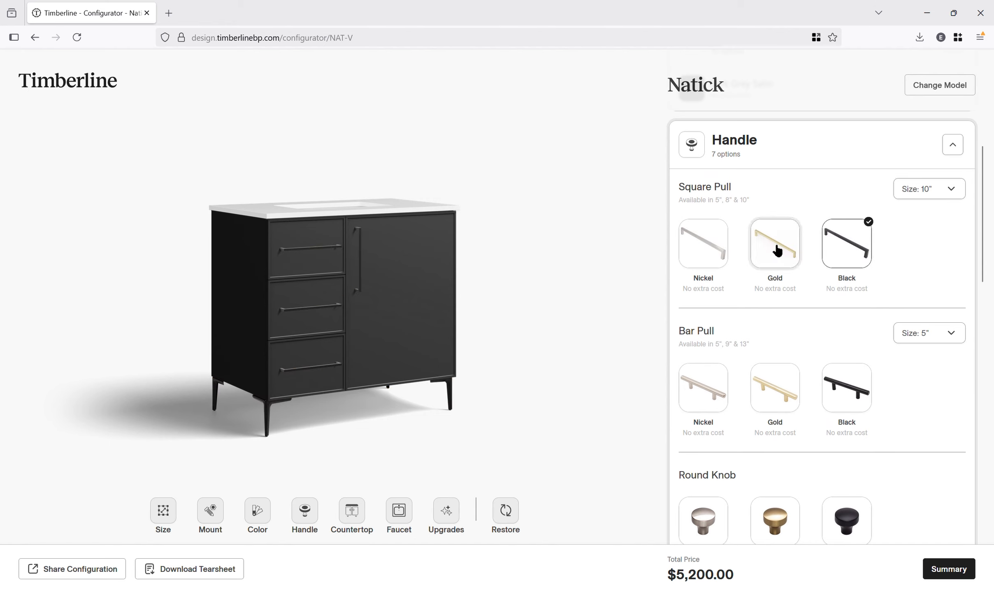
click(714, 254)
- Preview Gold Round Knobs, then select No Hardware for the handles
scroll(847, 263, down, 2)
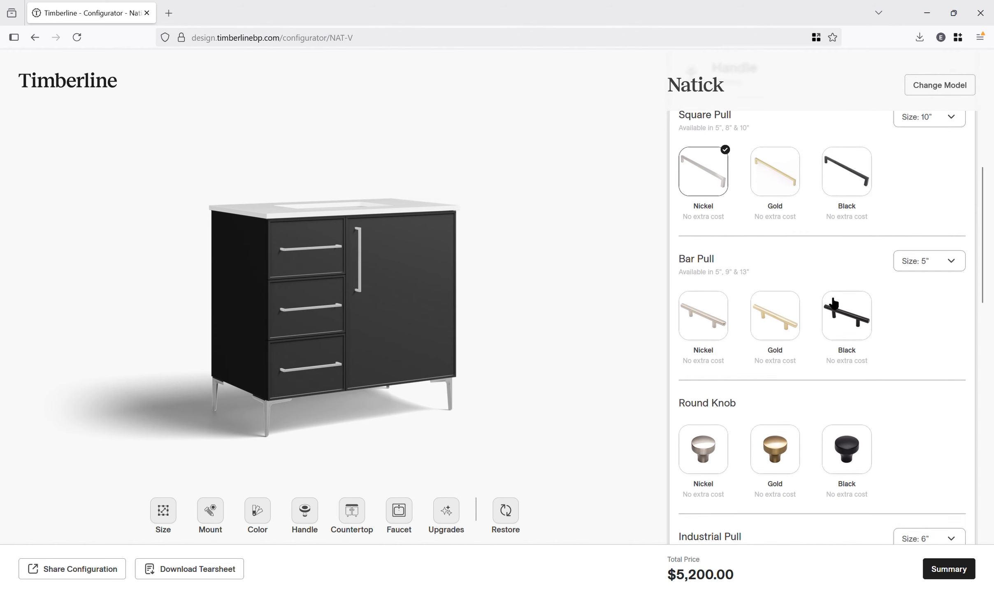
scroll(873, 299, down, 4)
click(774, 298)
scroll(823, 264, down, 15)
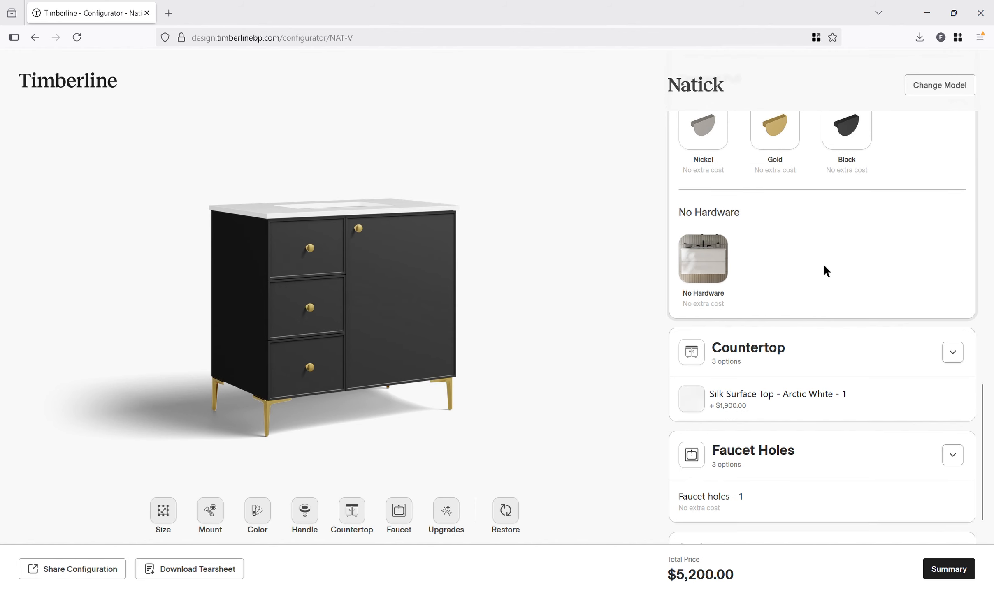
click(712, 262)
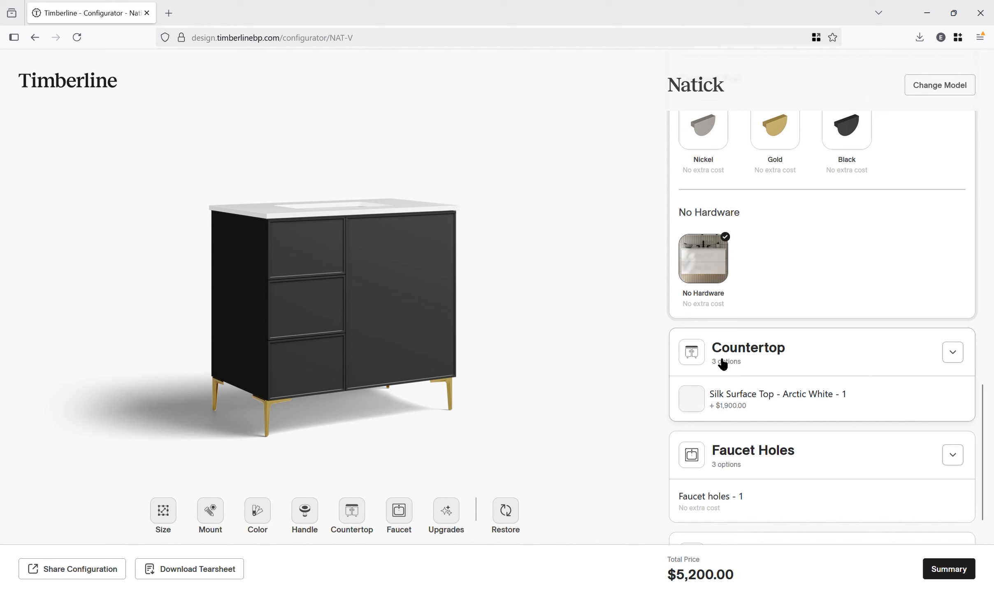
- Choose the Carrara Silk Surface Top countertop
click(739, 395)
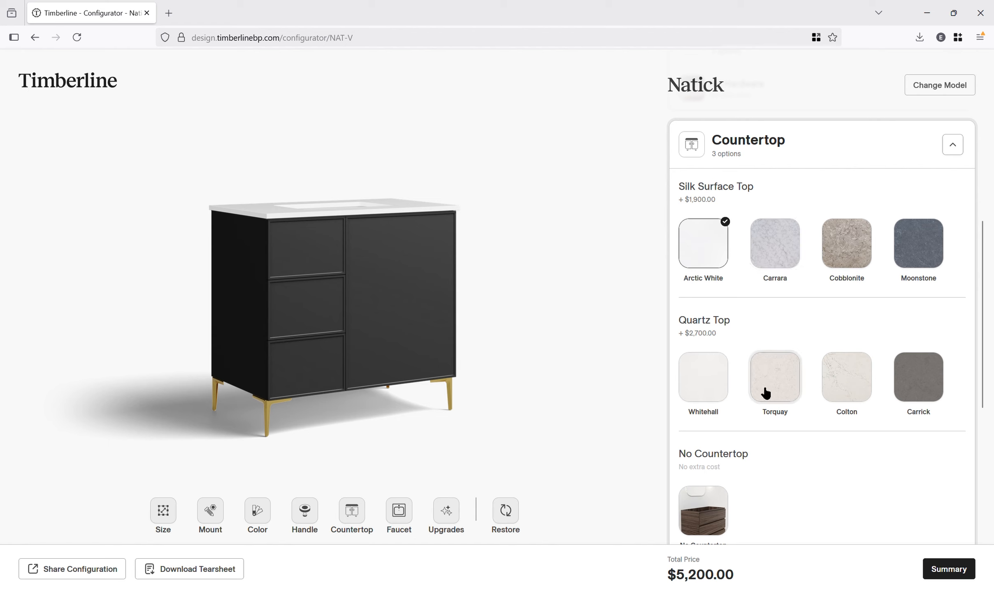
click(781, 259)
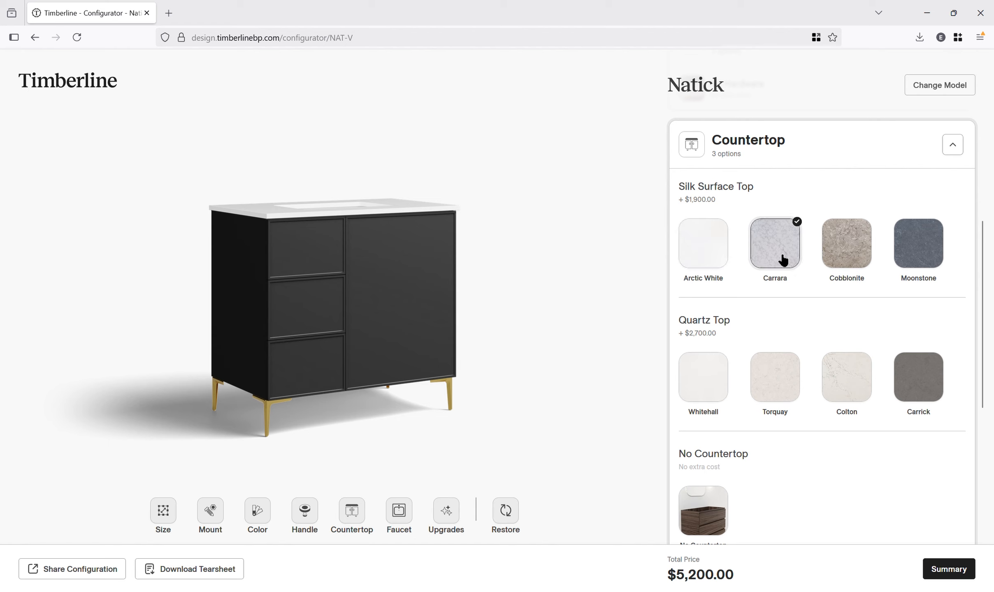
- Preview the Cobblonite and Colton tops, then choose the Torquay Quartz Top countertop
click(848, 257)
click(847, 381)
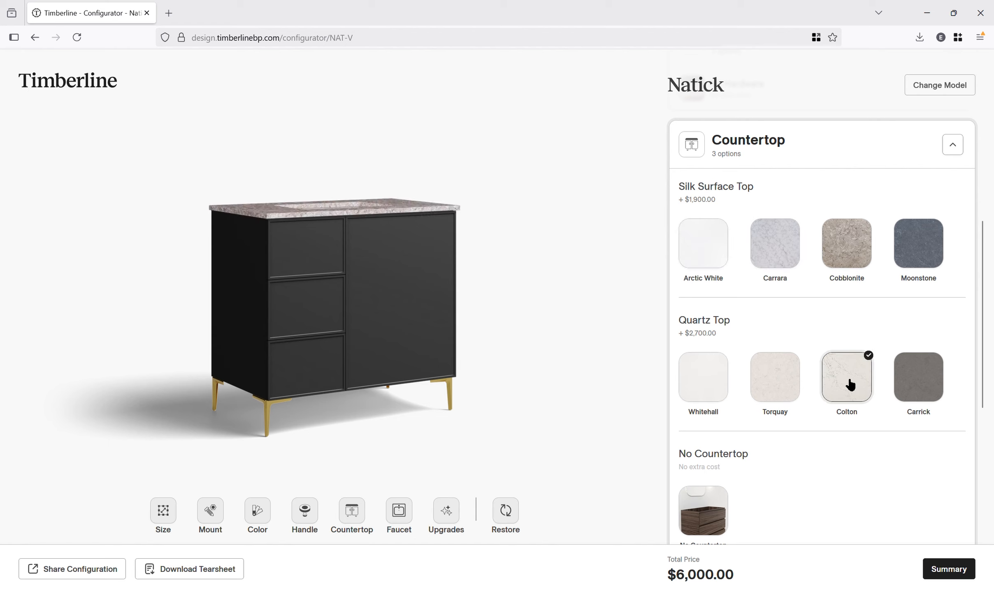
click(789, 380)
scroll(789, 329, down, 2)
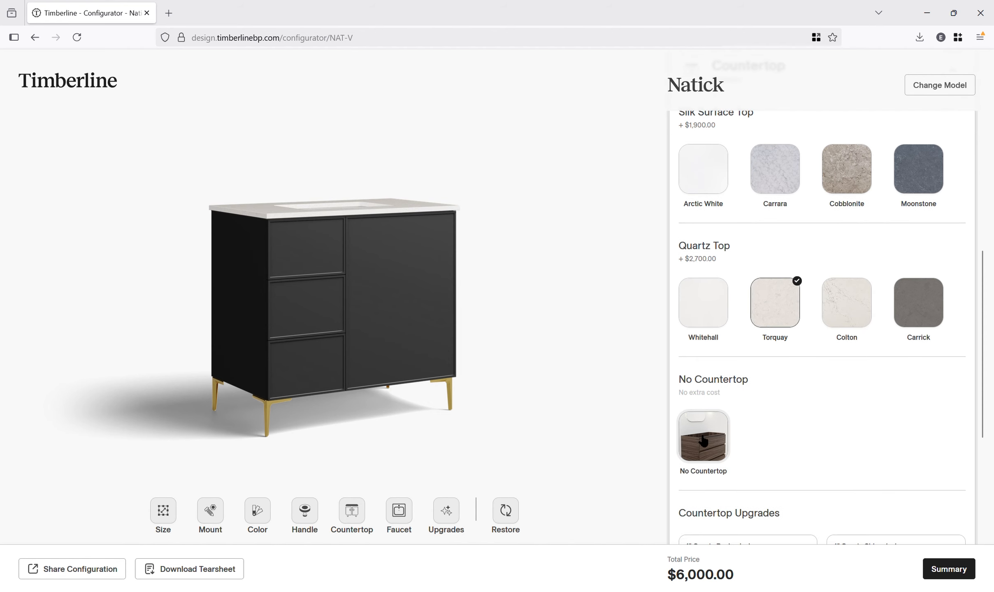
scroll(704, 441, down, 2)
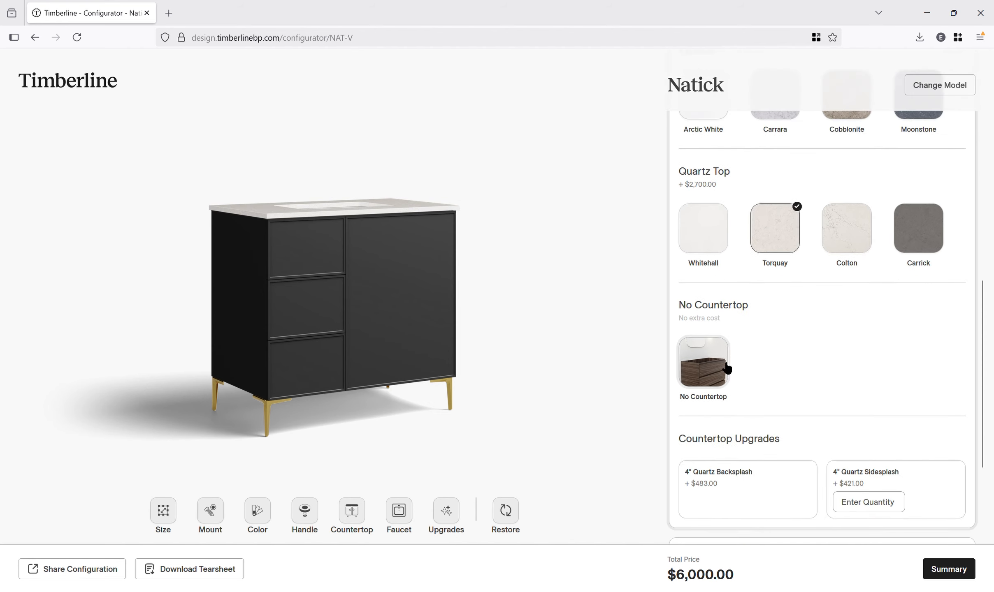
- Add the 4" Quartz Backsplash and 4" Quartz Sidesplash upgrades, setting the sidesplash quantity to 2
click(745, 497)
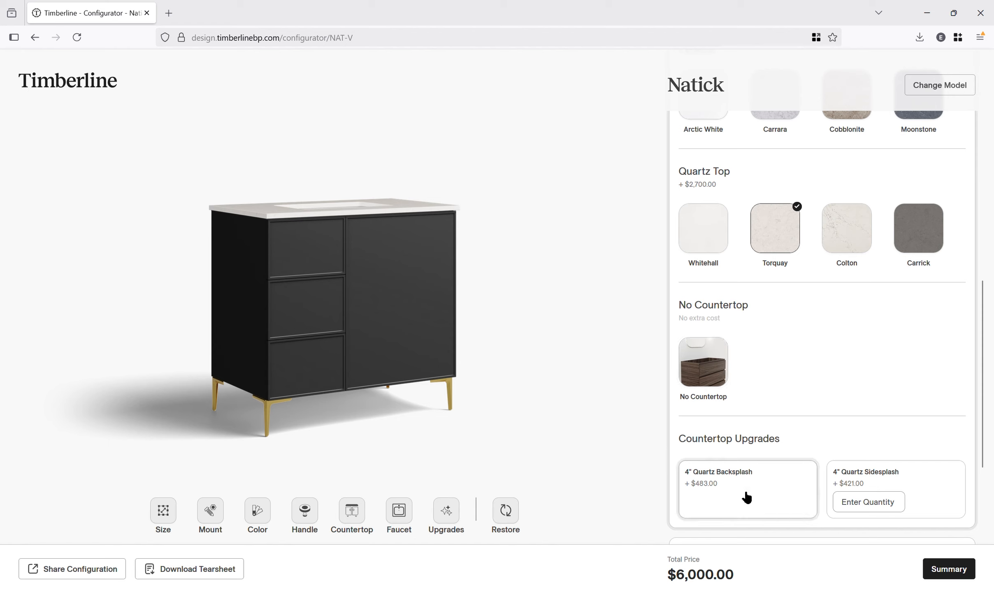
click(869, 482)
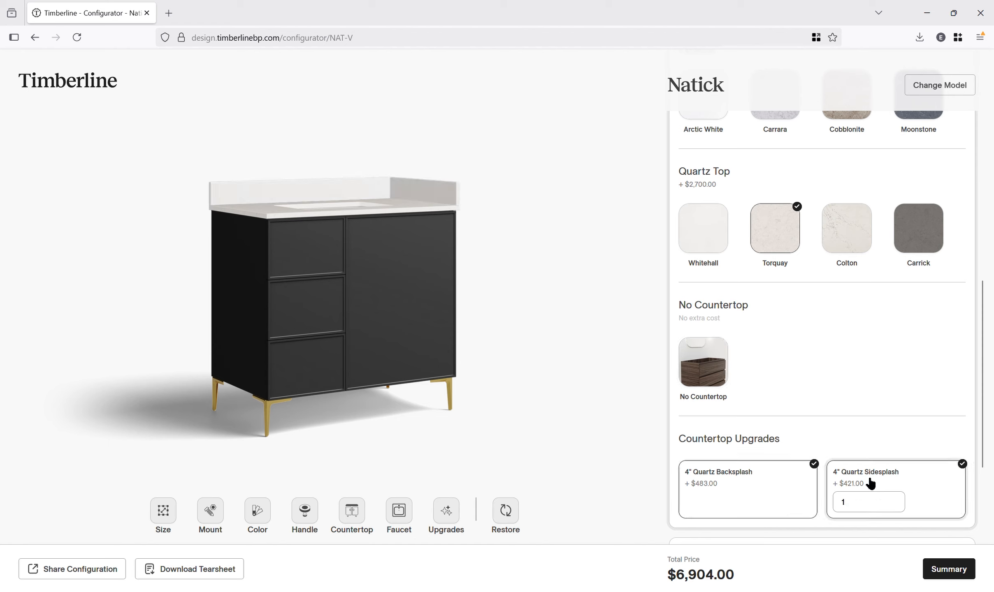
click(874, 517)
key(BackSpace)
text(2)
click(858, 439)
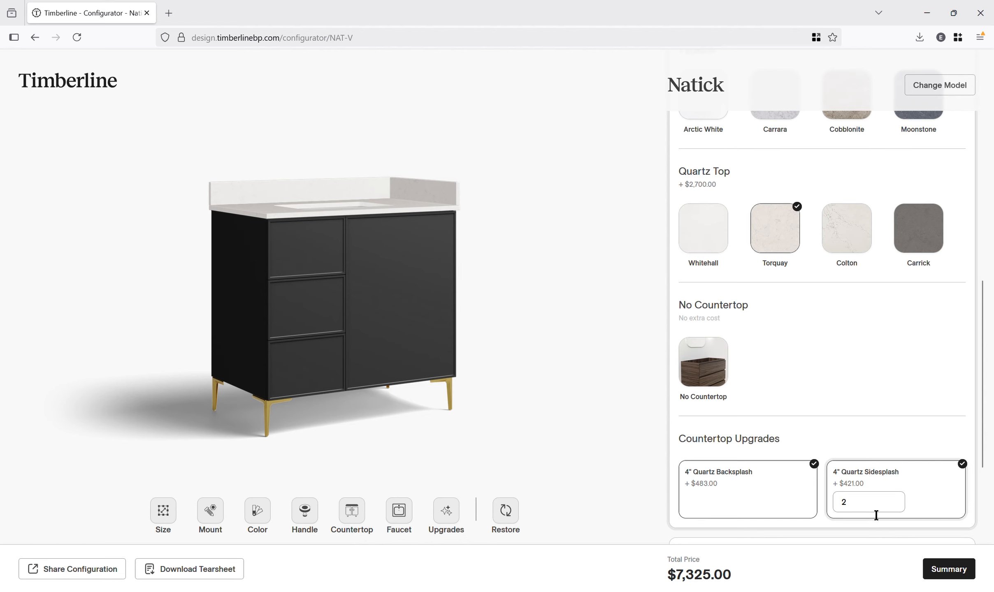
- Open the Faucet Holes options and set the number of holes to 3 after trying 0
scroll(884, 371, down, 5)
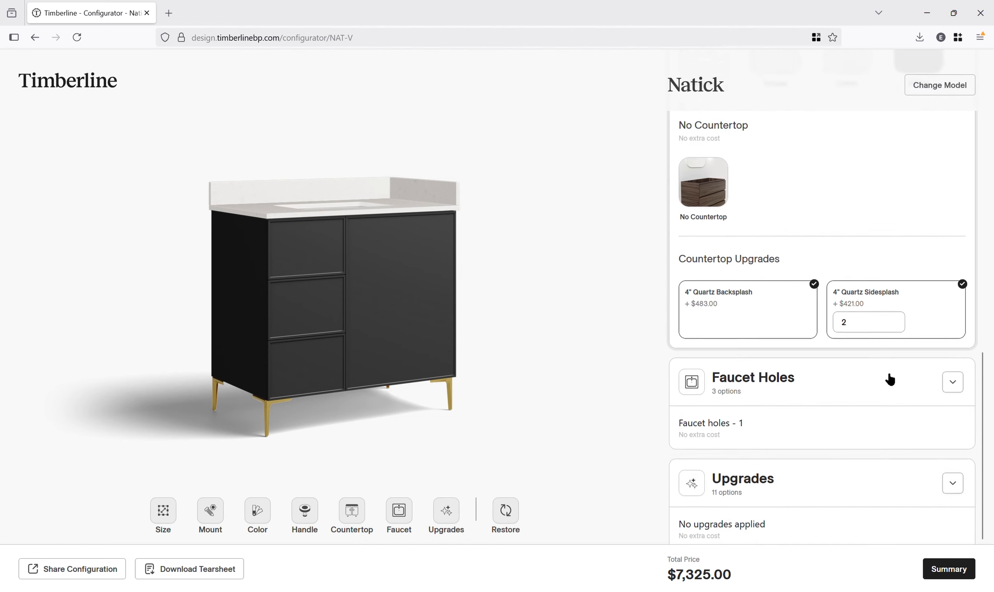
click(862, 418)
click(923, 406)
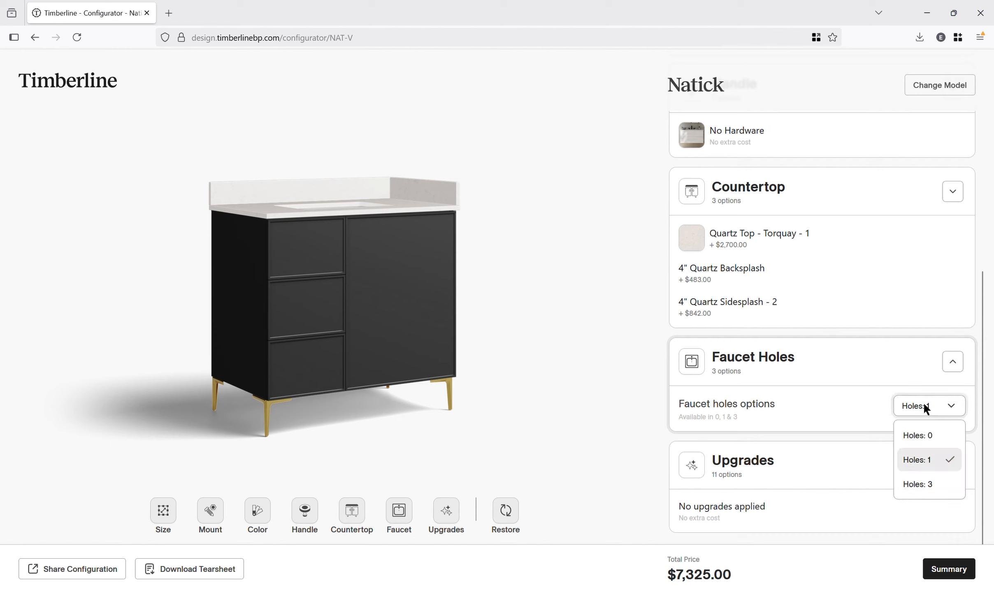
click(924, 438)
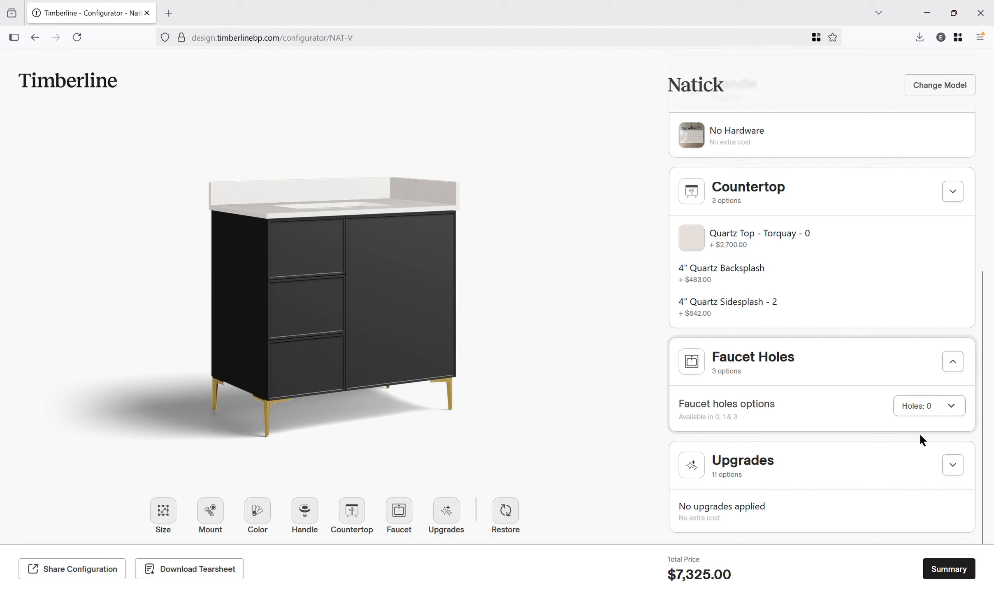
click(959, 407)
click(948, 486)
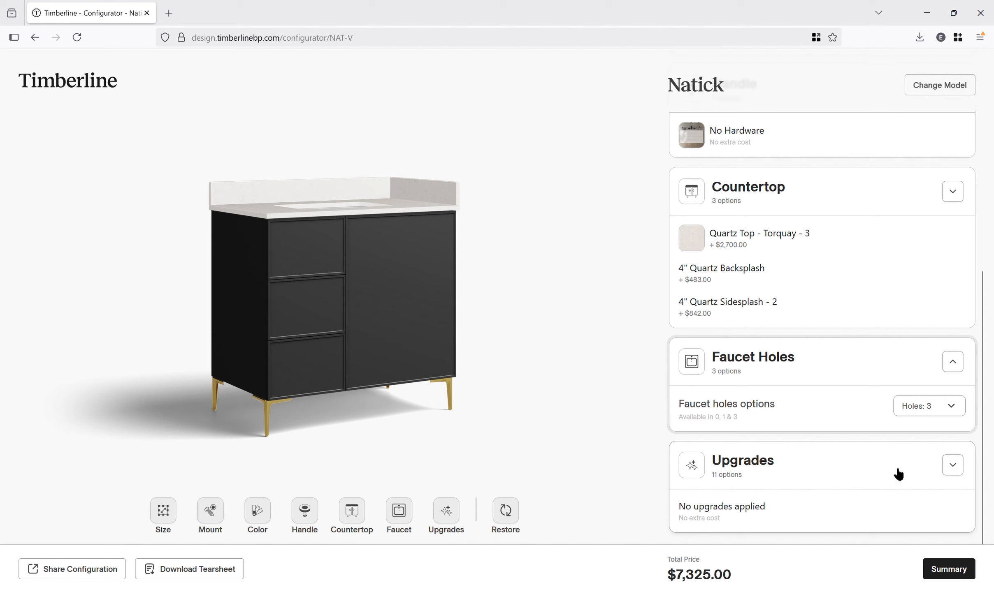
- Open Upgrades and add the Filler panel, toggling the Walnut Drawer upgrade on and off again
click(908, 500)
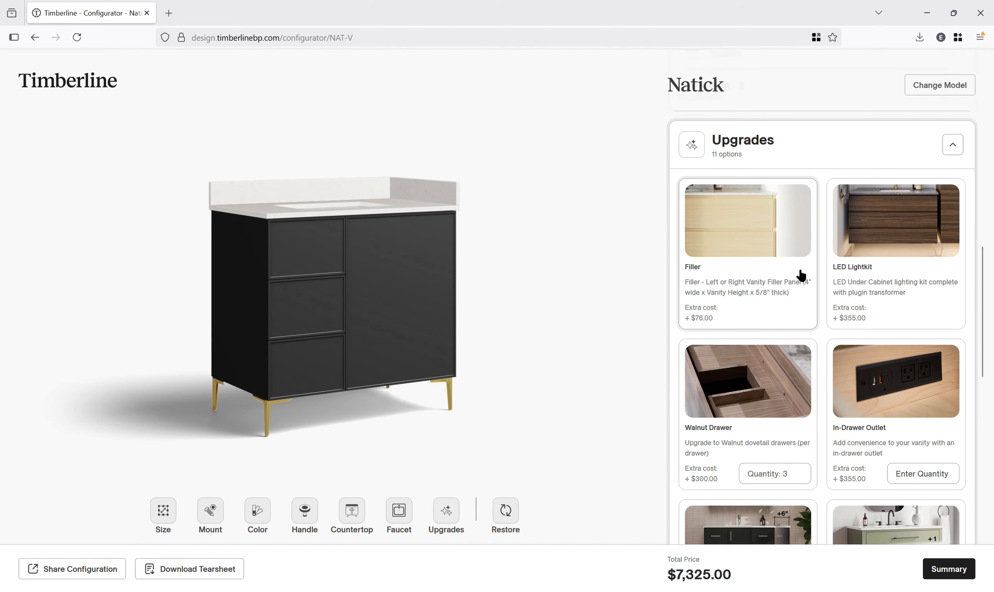
click(766, 246)
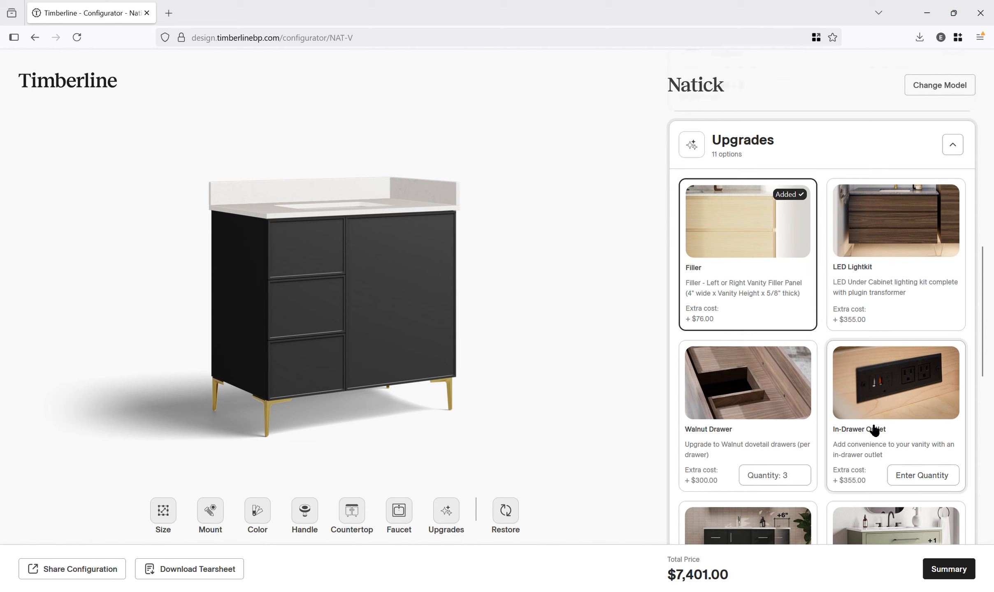
click(774, 415)
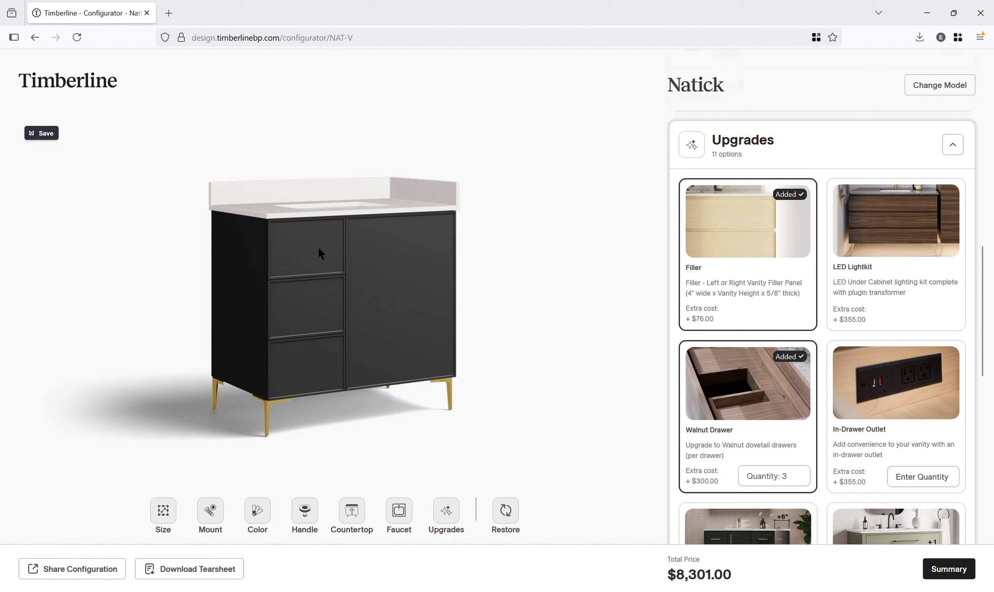
click(758, 402)
- Add the Increase Quartz Top upgrade, trying and then removing the Add Drawer upgrade
scroll(850, 354, down, 5)
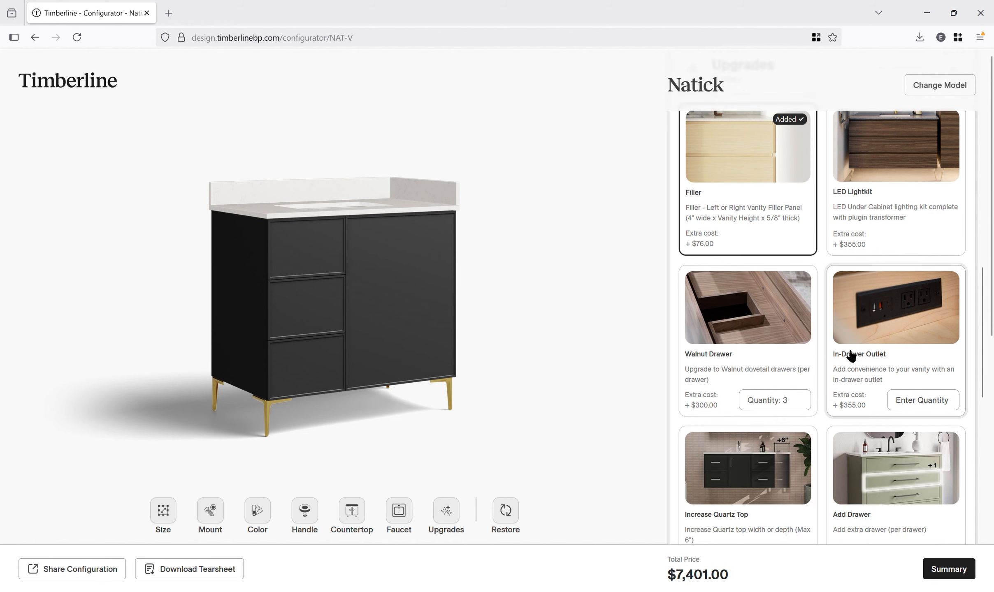
scroll(920, 297, down, 3)
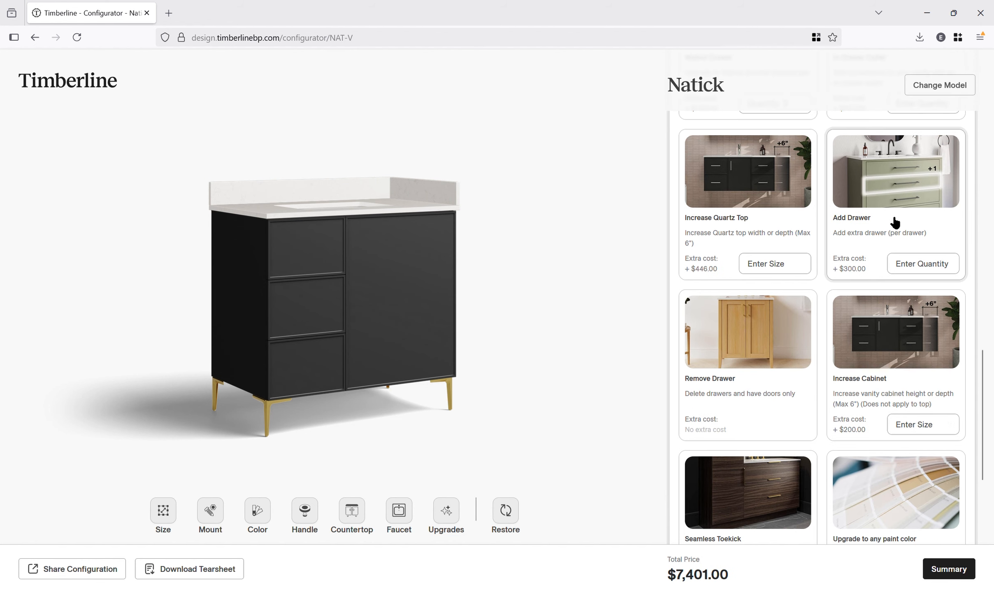
click(893, 223)
click(779, 212)
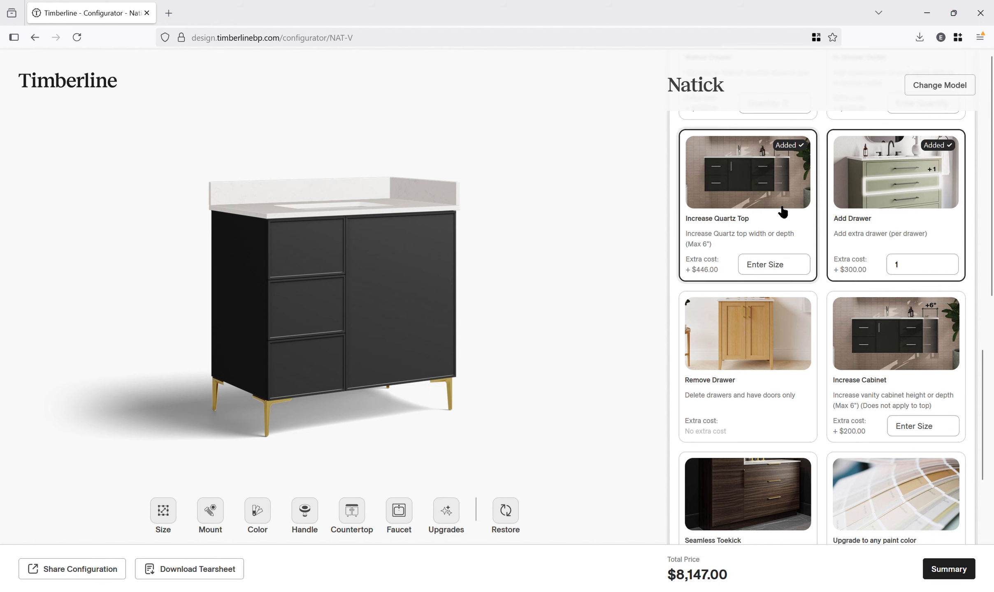
click(878, 212)
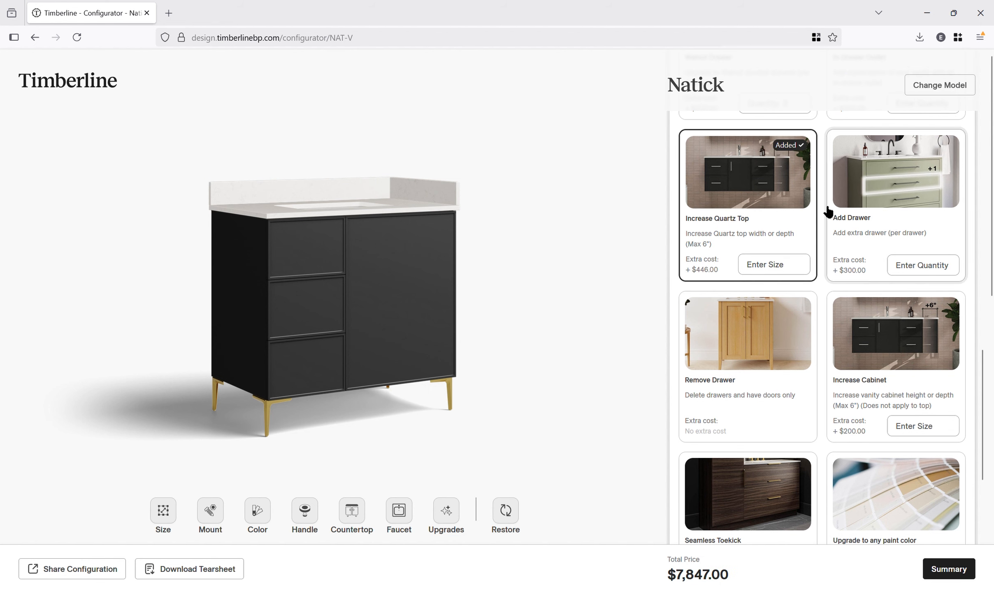
click(777, 223)
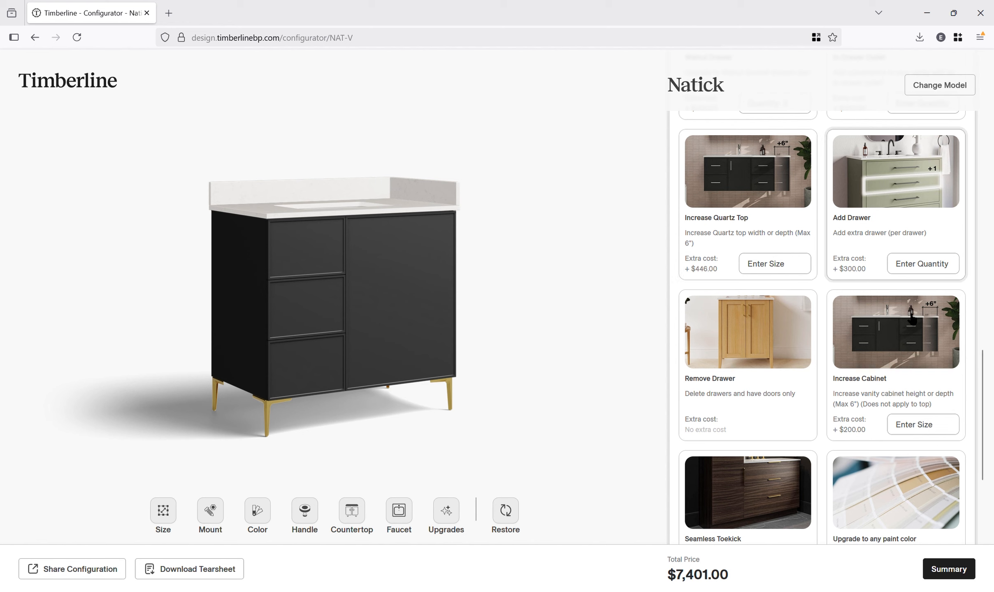
- Add the Increase Cabinet upgrade with the size note "not needs to be 39""
click(942, 345)
click(953, 428)
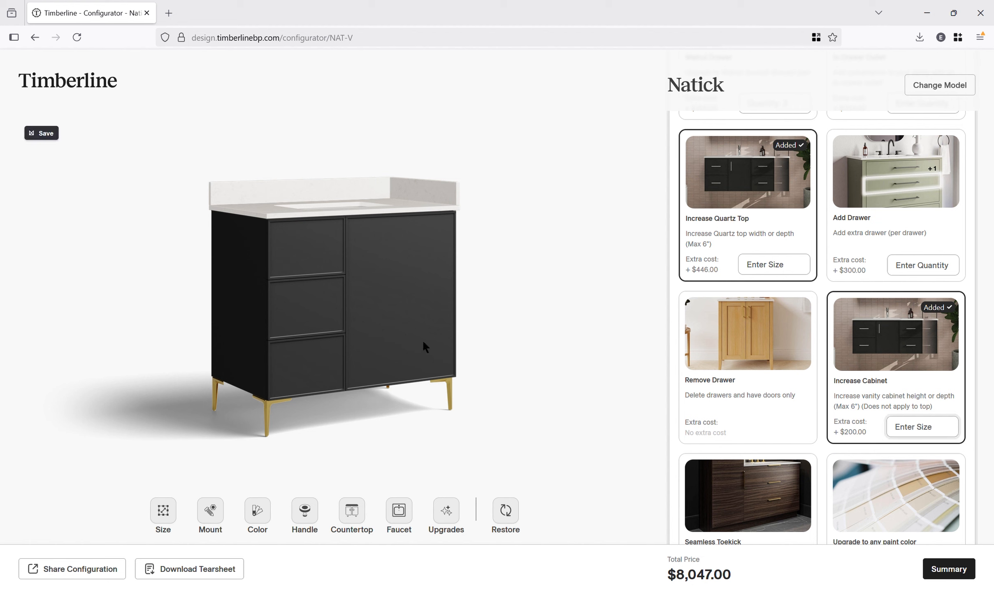
text(n)
text(ot needs to be)
text( 39")
- Try the Upgrade to any paint color option and remove it again
click(931, 473)
scroll(959, 338, down, 2)
scroll(959, 338, down, 1)
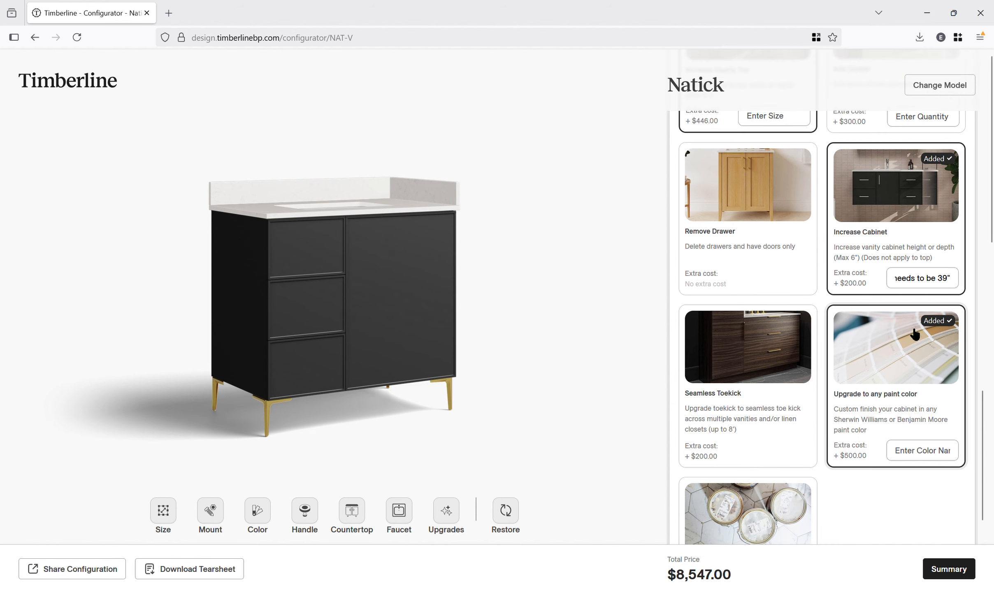
click(924, 359)
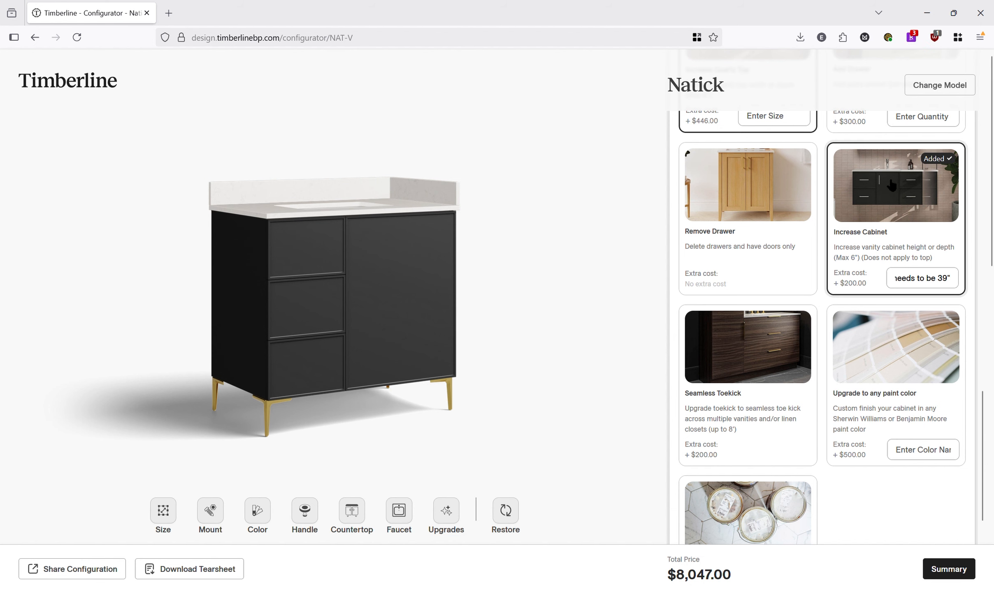
- Select Gold Square Pull handles at 5" size
scroll(905, 247, up, 4)
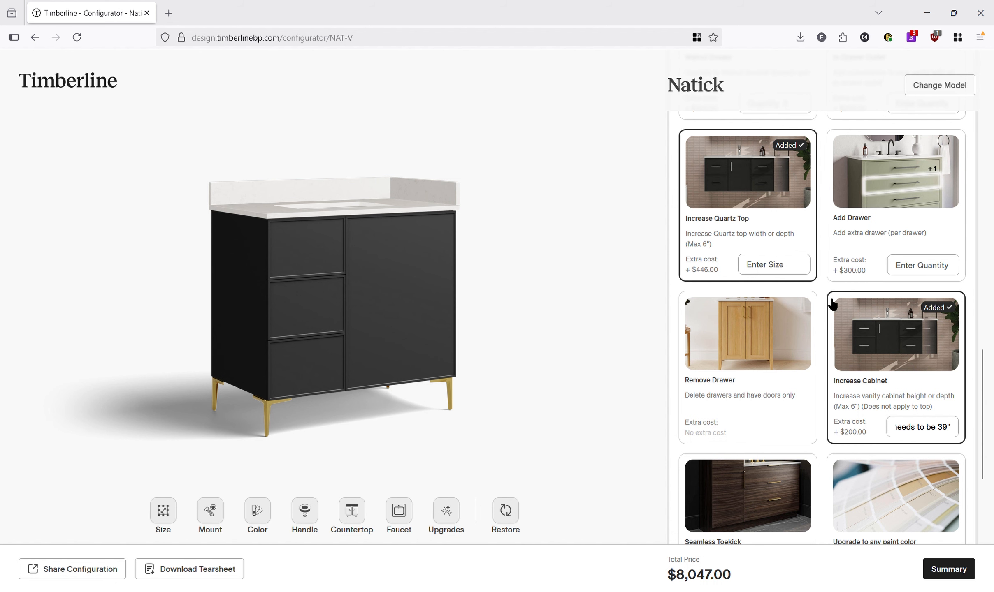
scroll(924, 332, down, 3)
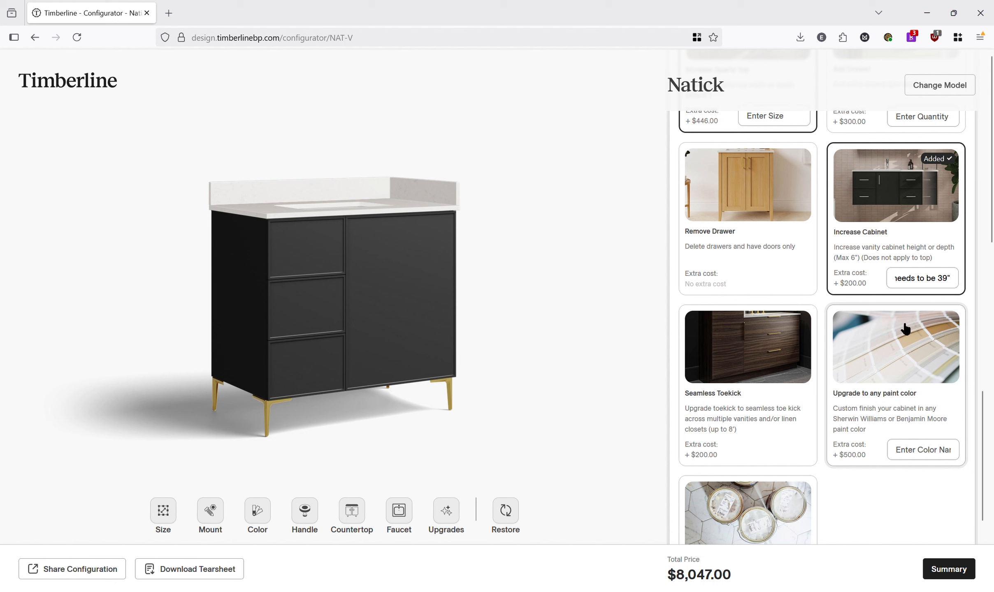
scroll(918, 341, down, 2)
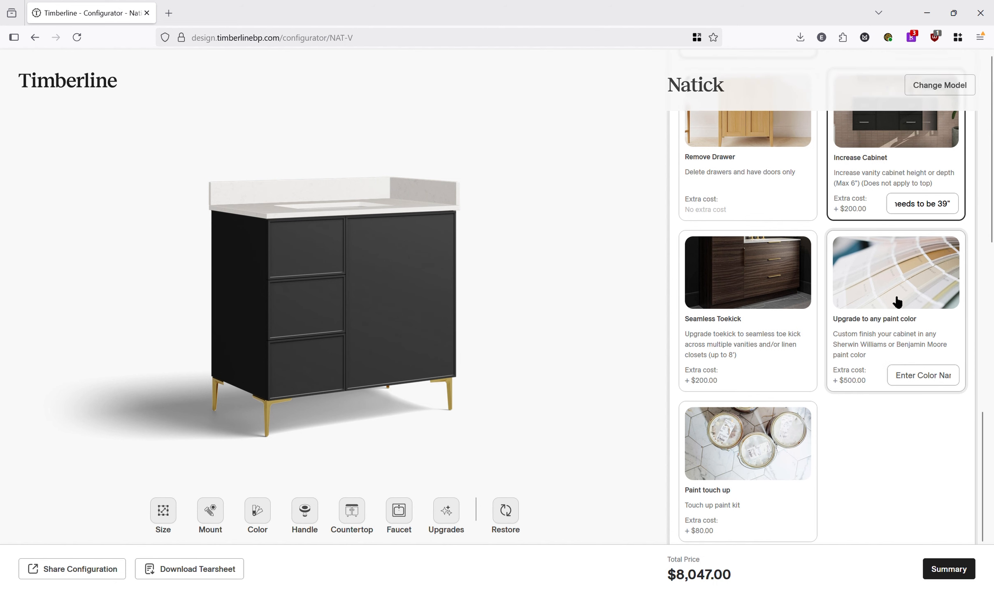
scroll(853, 439, up, 12)
scroll(877, 366, up, 10)
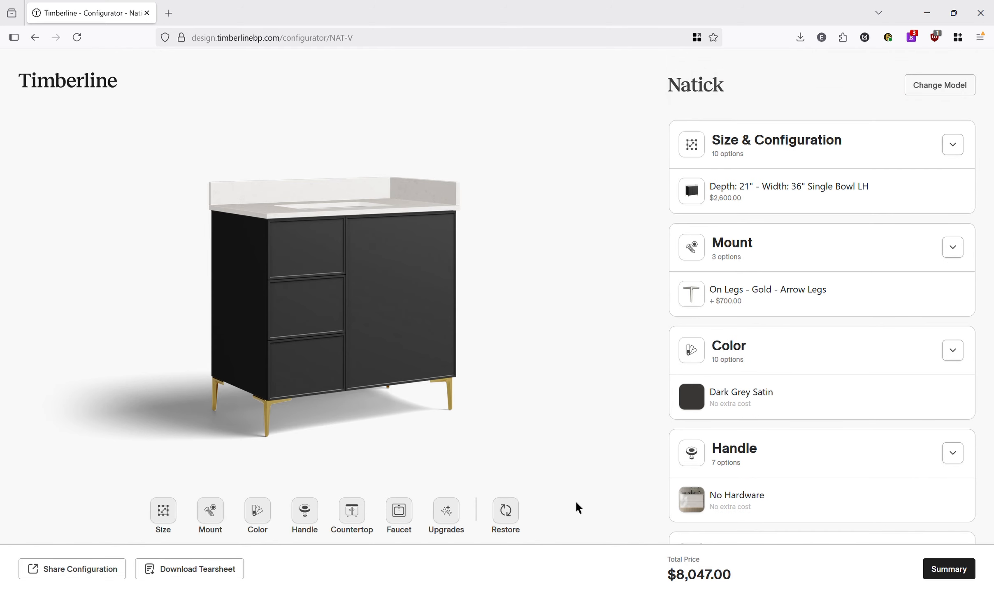
click(312, 519)
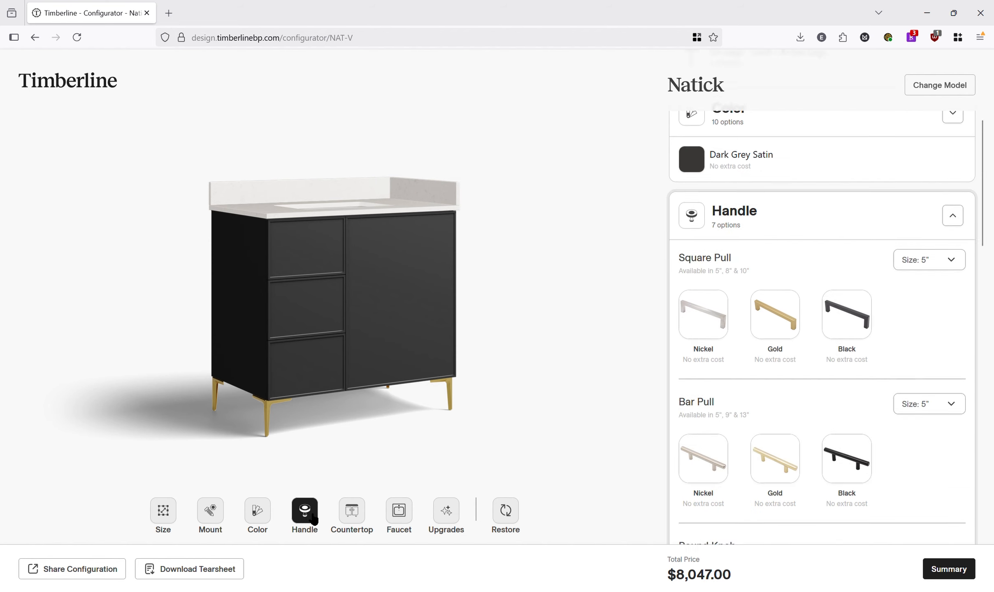
click(773, 257)
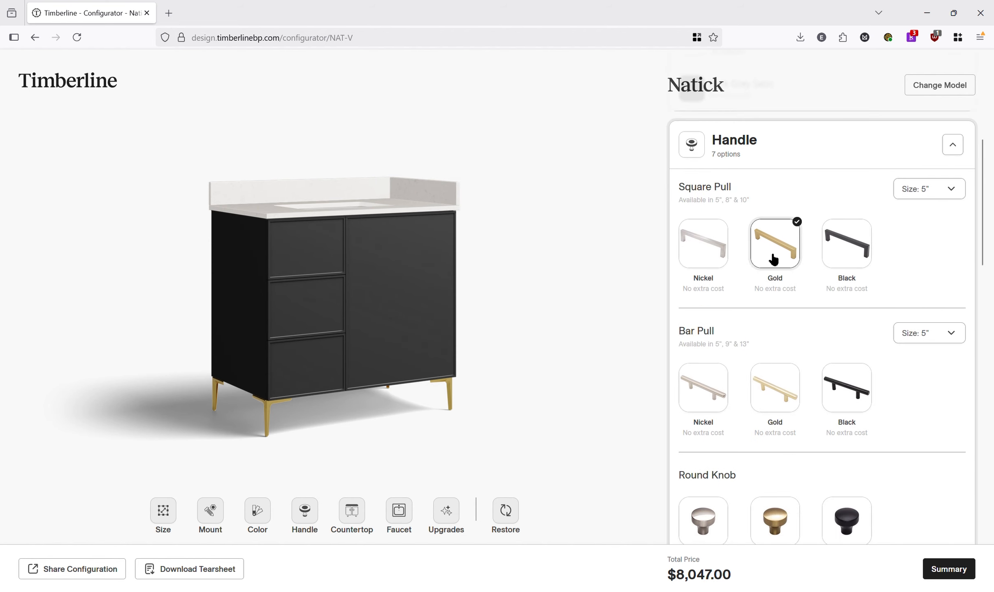
scroll(784, 286, down, 5)
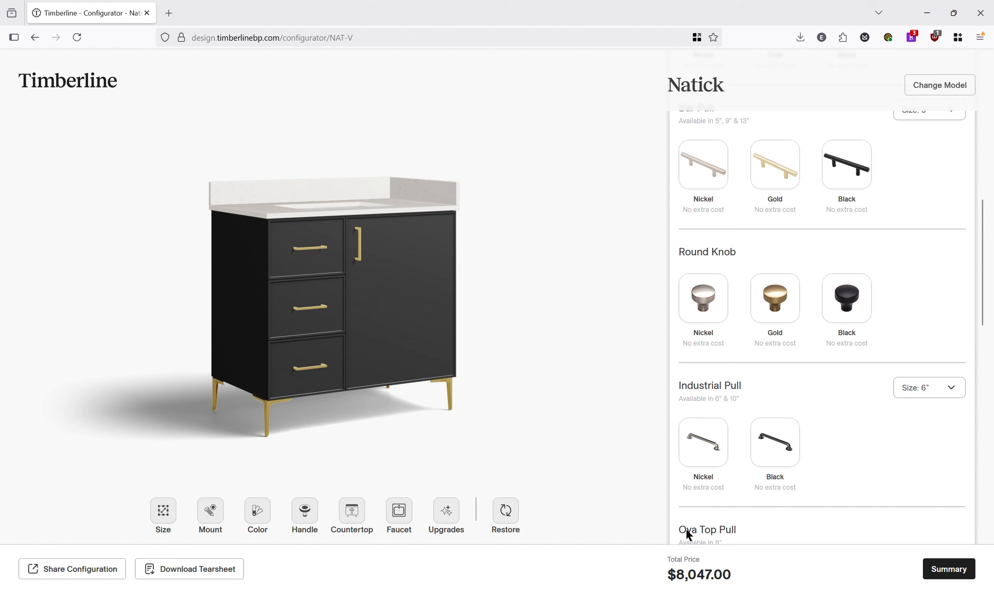
- Open the product summary and copy the configuration's share link
click(942, 571)
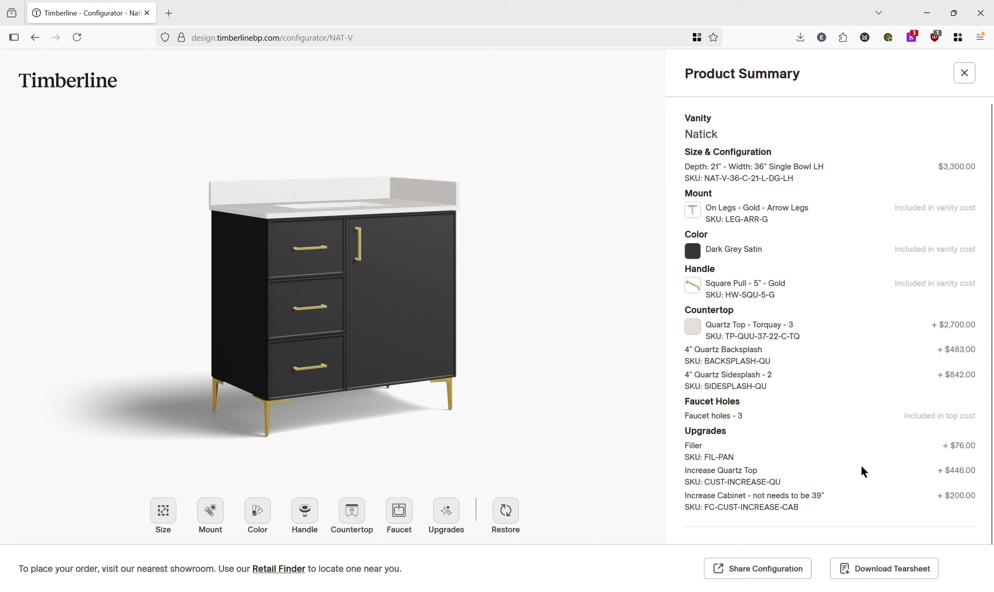
scroll(876, 263, down, 1)
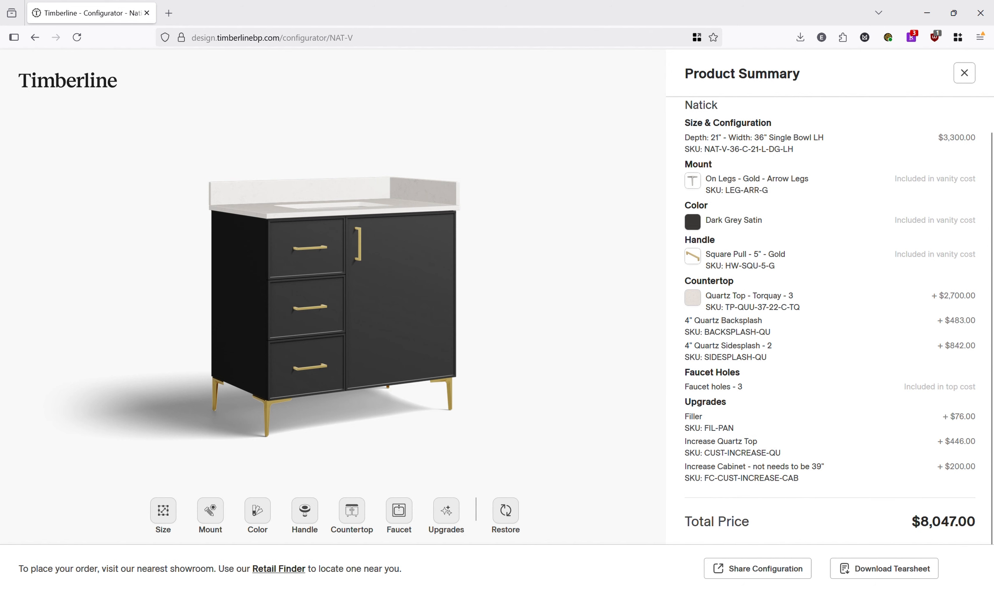
click(797, 575)
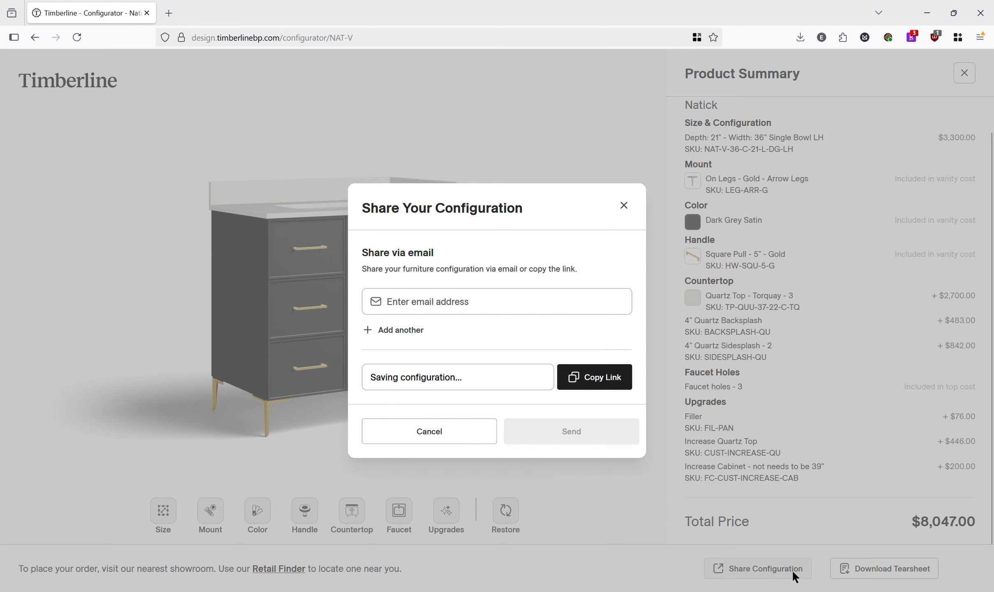
click(605, 386)
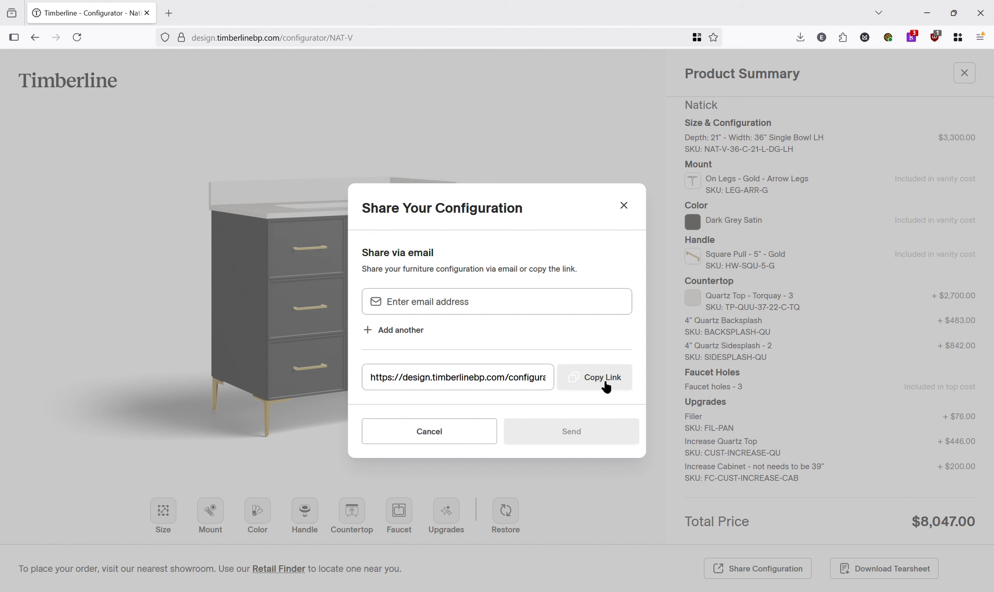
click(623, 205)
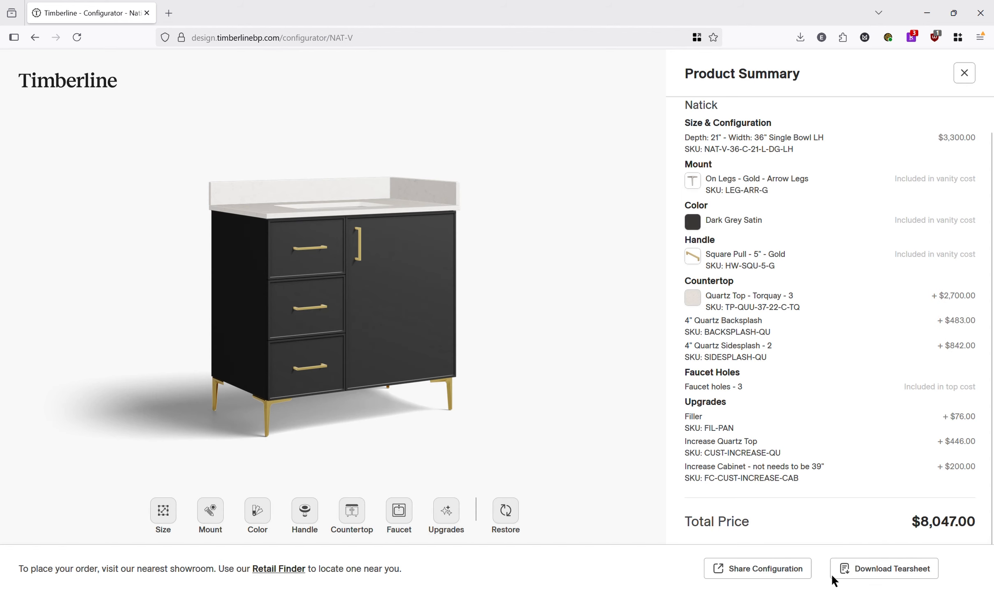
- Download the configuration's tear sheet PDF
click(872, 571)
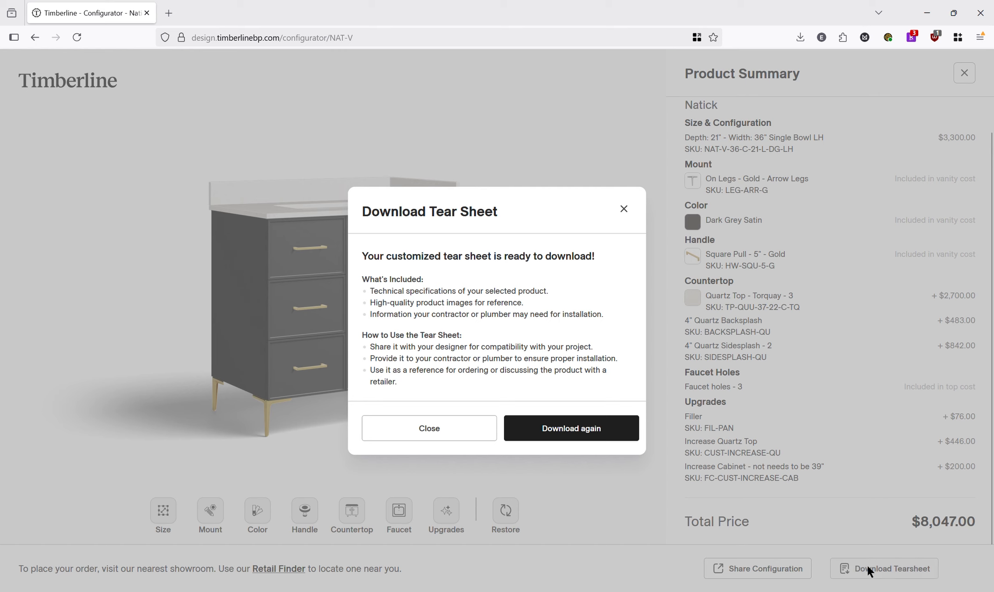
click(589, 443)
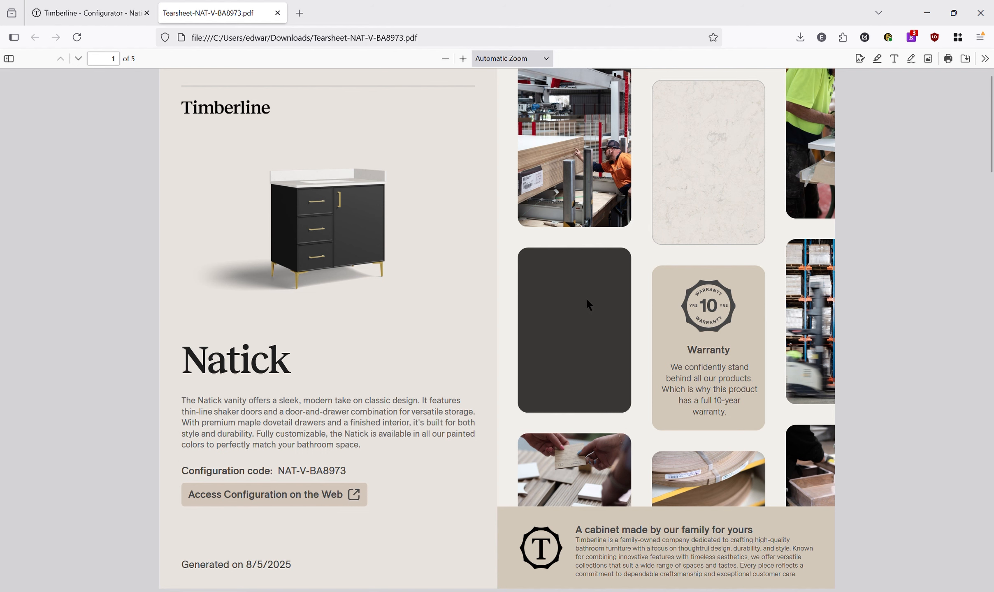
- Open the tear sheet's Access Configuration on the Web link in a new tab and return to the PDF
scroll(592, 232, down, 5)
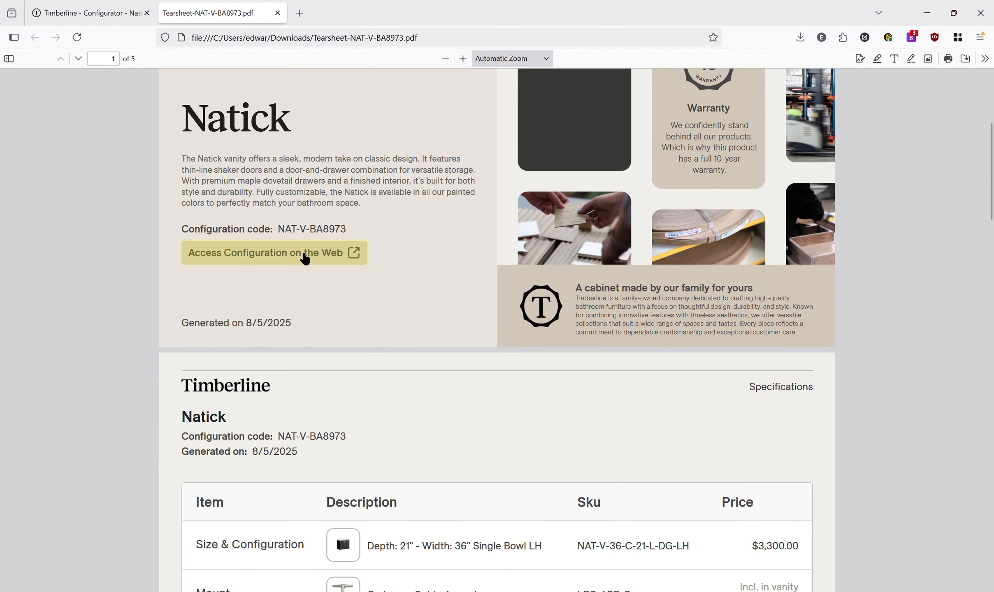
middle_click(305, 258)
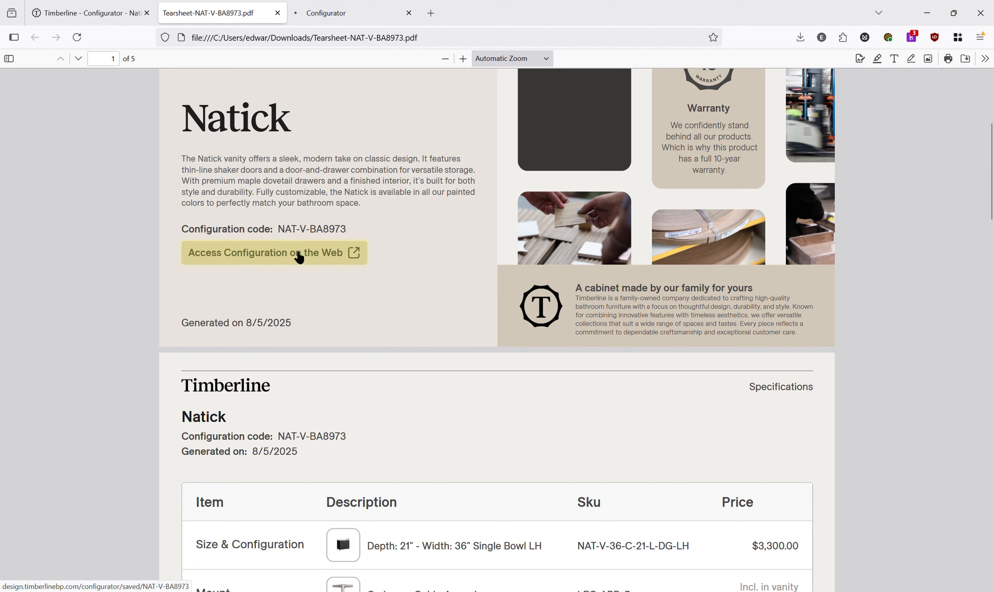
click(341, 12)
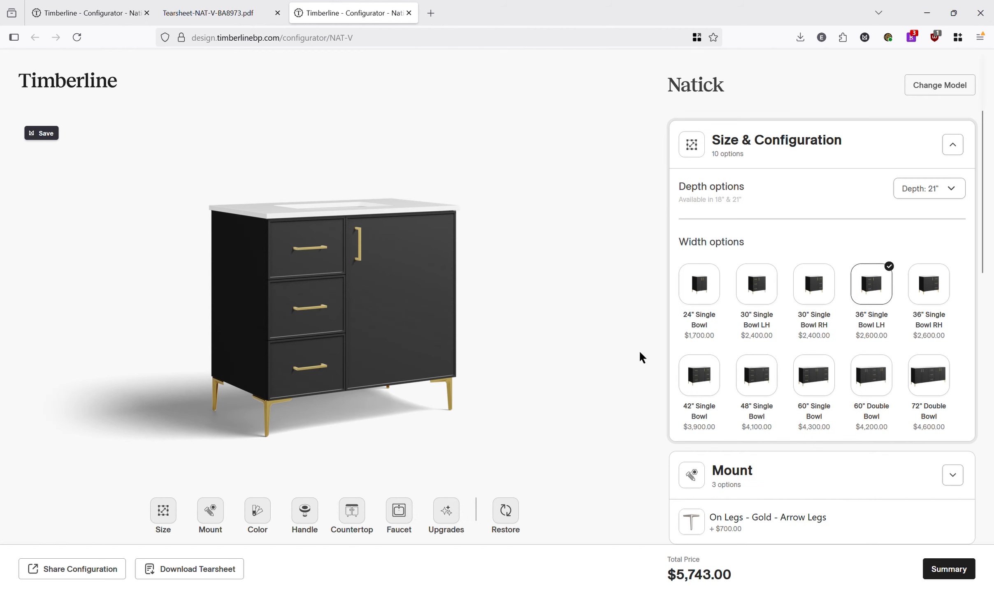
click(183, 14)
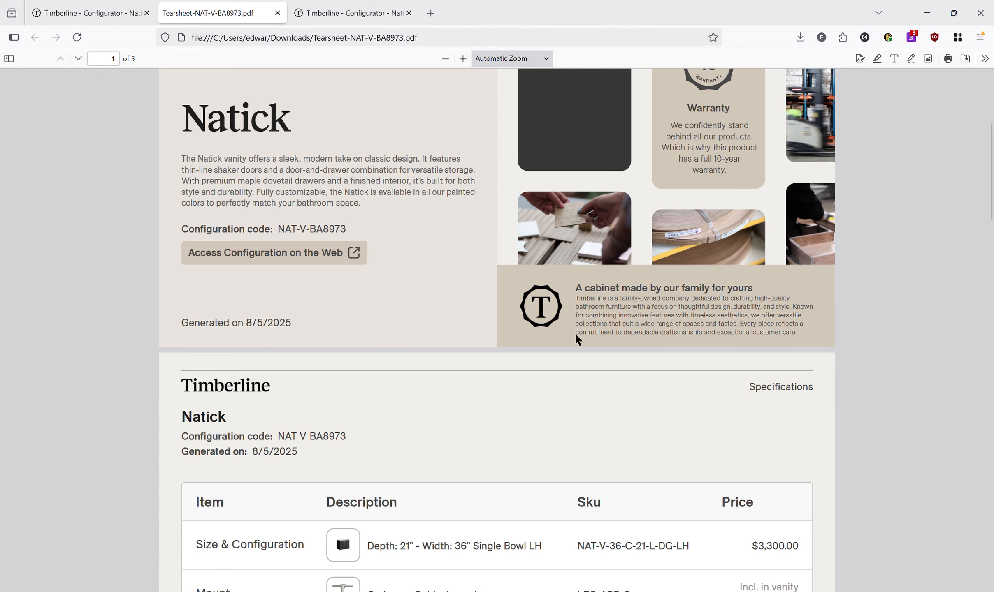
- Scroll through the tear sheet's specification table, upgrades list and dimension drawings
scroll(609, 348, down, 4)
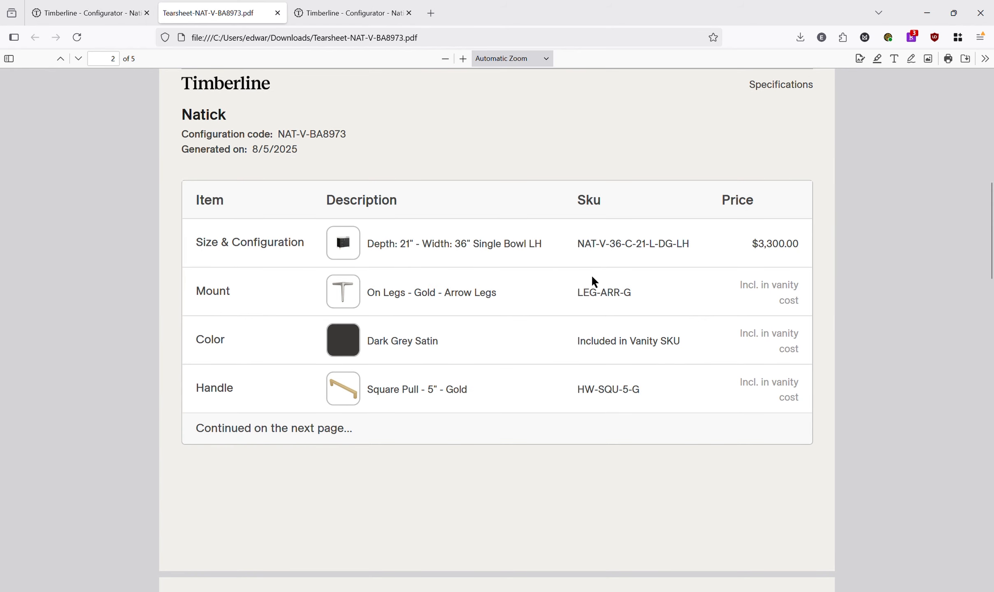
scroll(629, 361, down, 12)
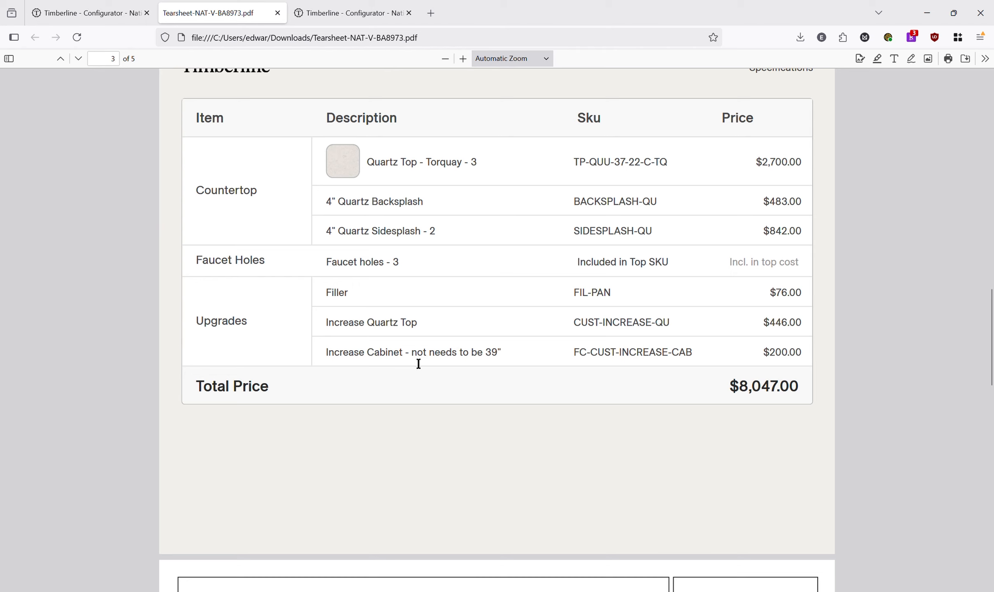
drag(418, 364, 518, 344)
click(435, 363)
scroll(493, 346, down, 10)
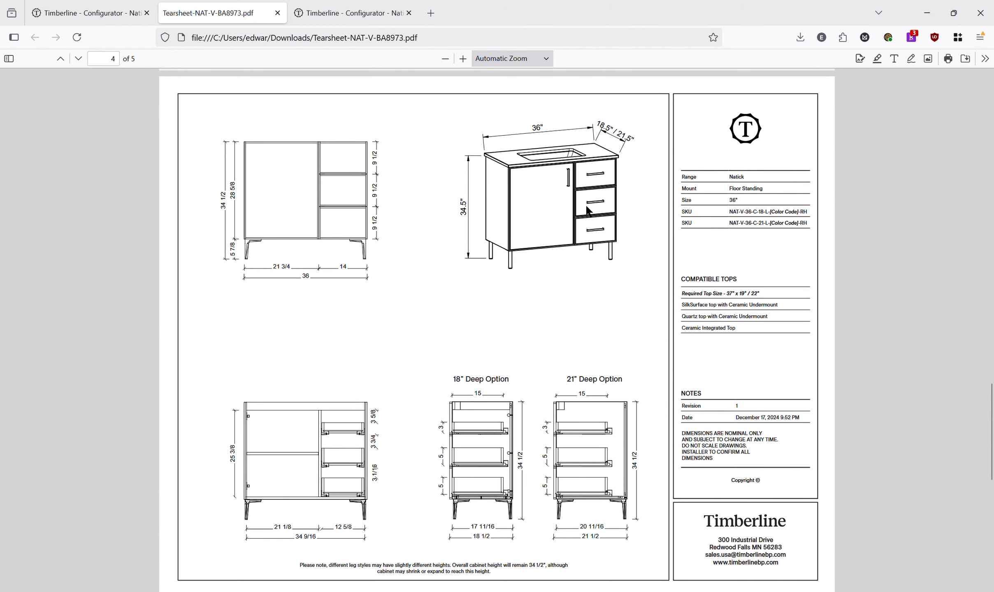
scroll(588, 225, down, 8)
scroll(480, 371, up, 4)
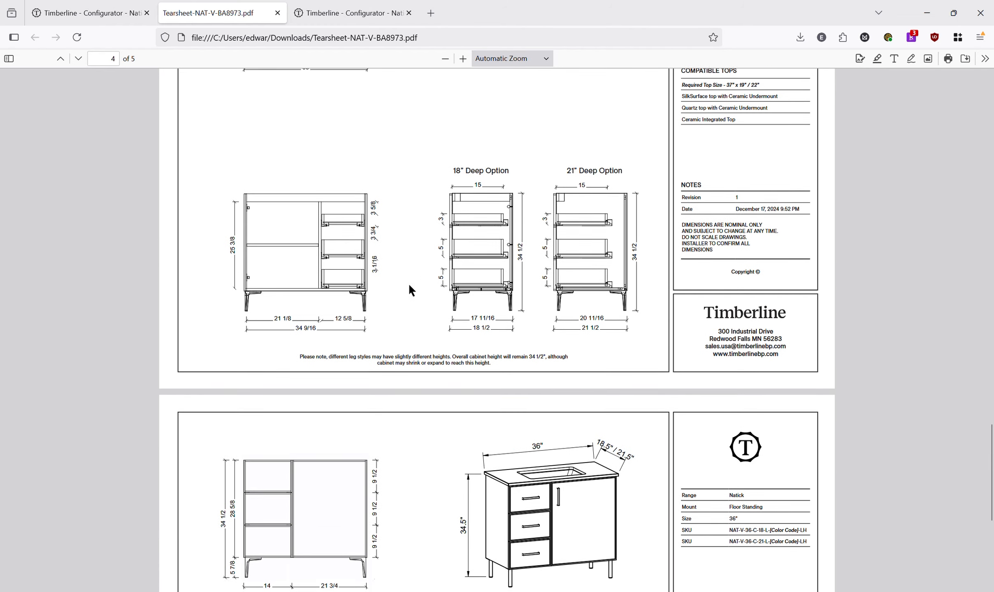
scroll(422, 279, down, 8)
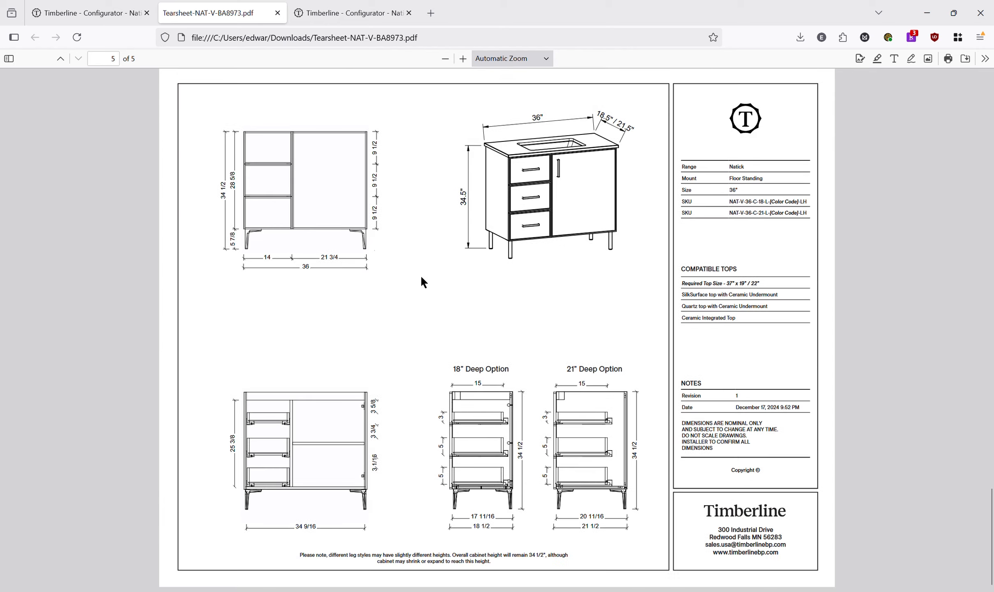
scroll(528, 411, up, 8)
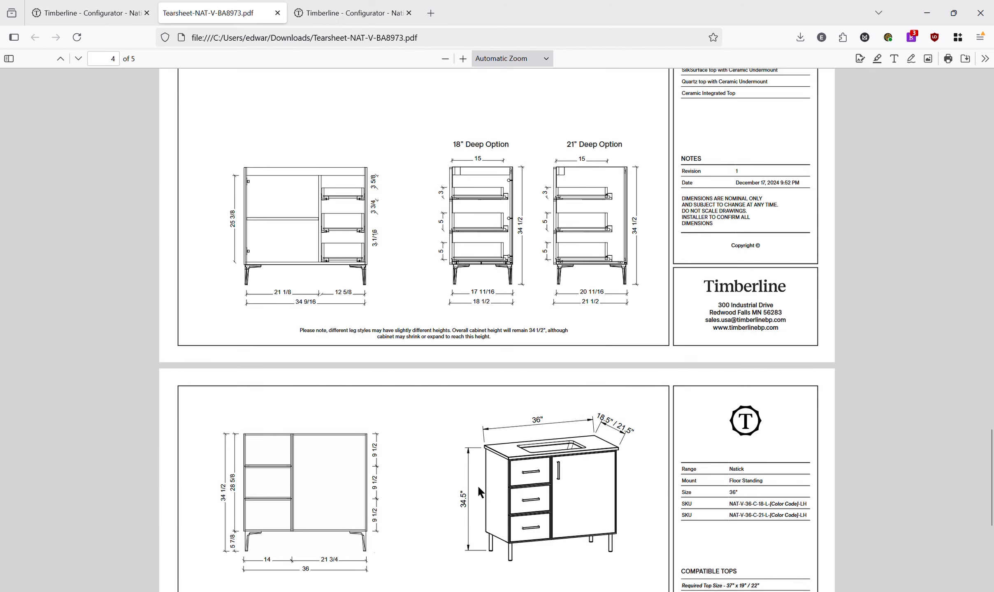
scroll(487, 491, up, 15)
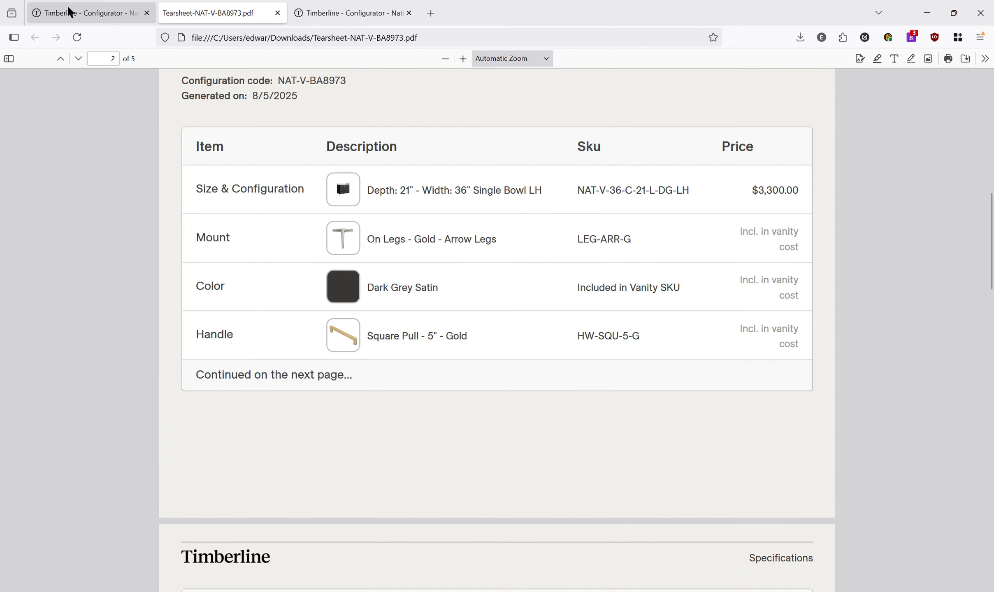
- Return to the configurator tab and close the Download Tear Sheet dialog and the product summary
click(68, 13)
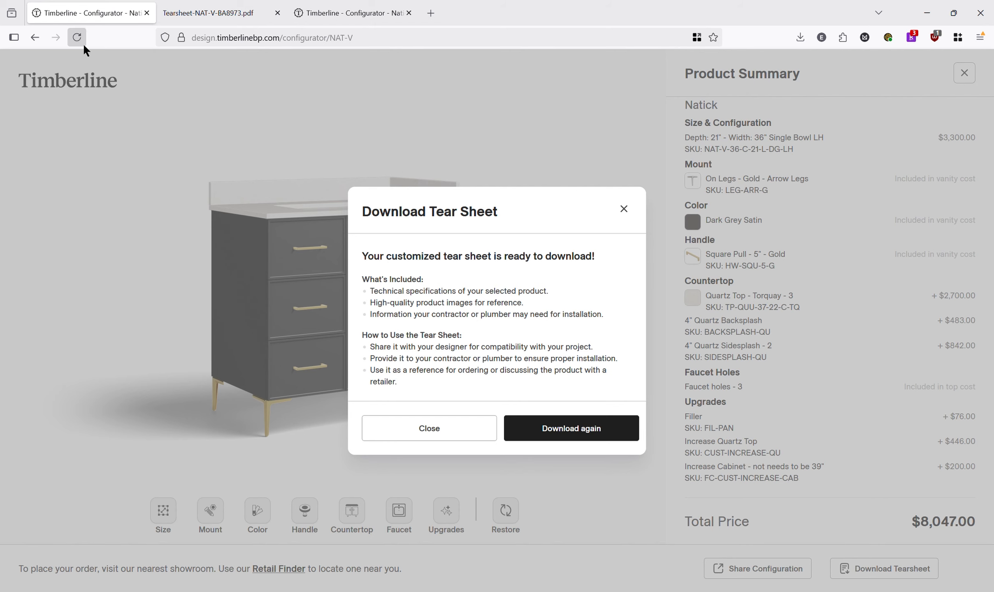
click(623, 209)
click(972, 76)
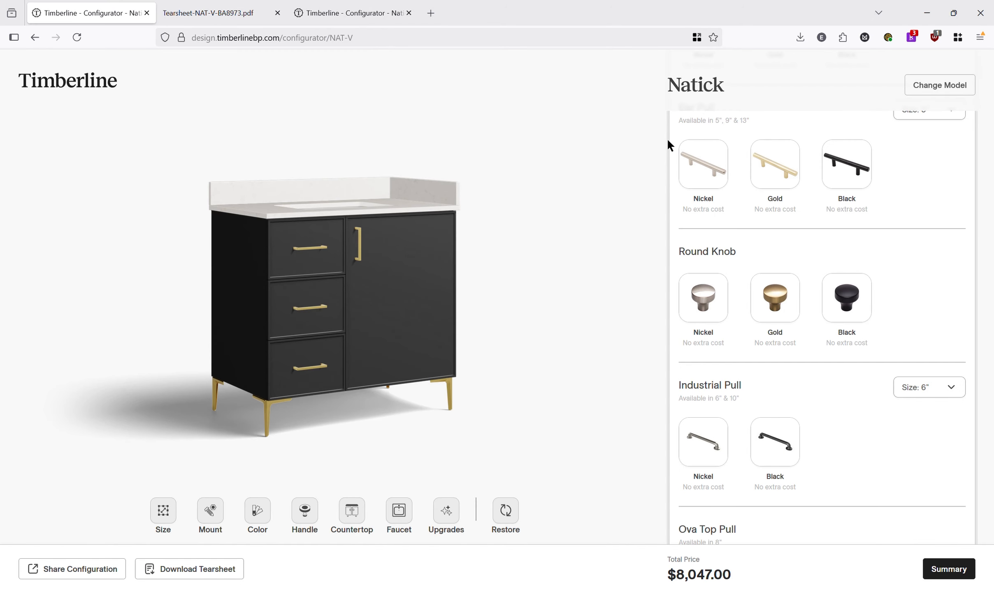
- Open the model list and switch to the Brockton model with the current choices carried over
click(941, 86)
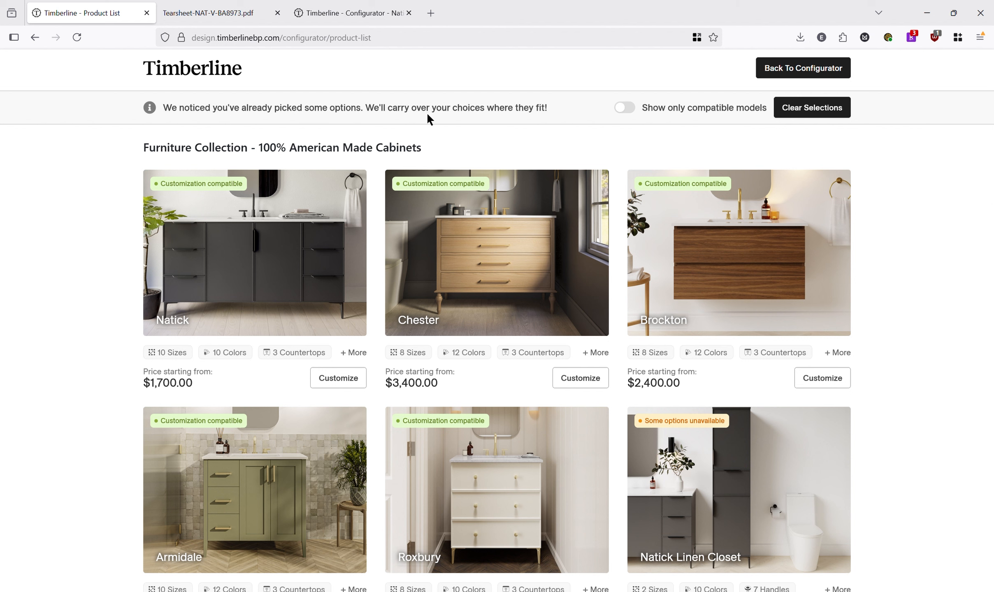
mouse_move(839, 234)
mouse_move(444, 218)
mouse_move(787, 249)
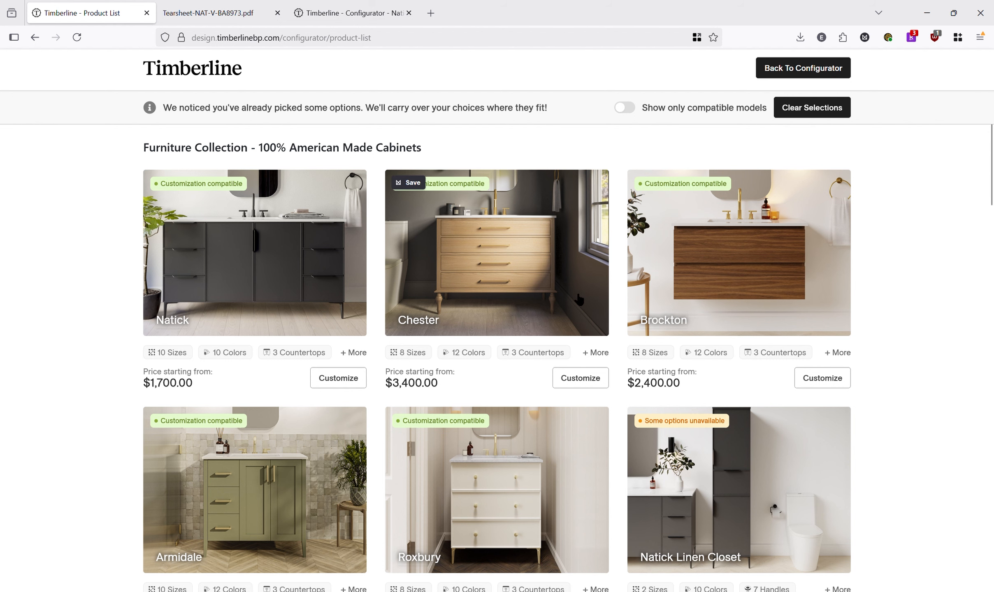
scroll(579, 300, down, 2)
scroll(579, 300, up, 2)
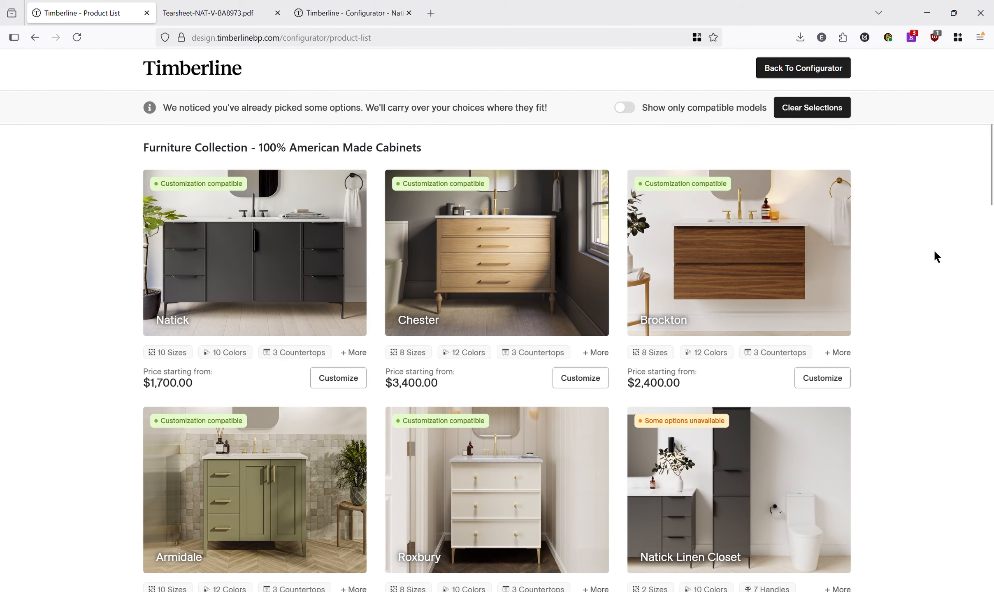
click(735, 252)
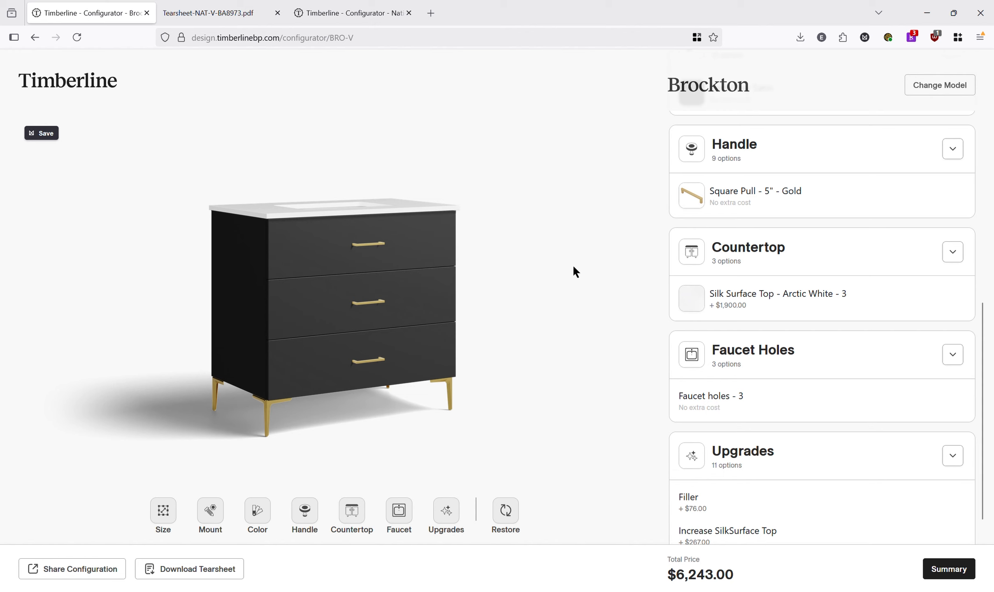
- Restore the vanity's default options, return to the model list and clear all carried-over selections
click(505, 515)
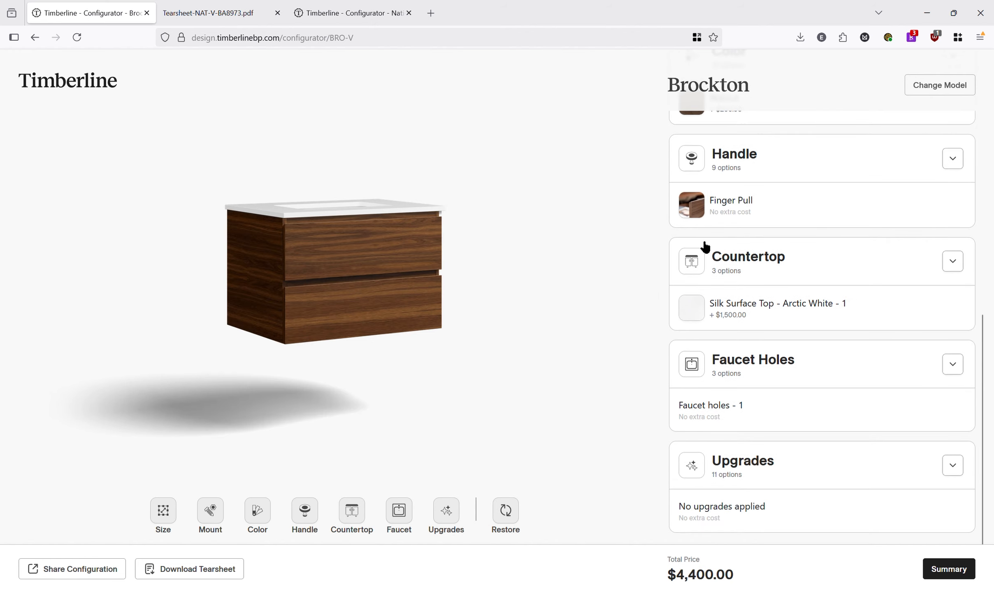
click(950, 94)
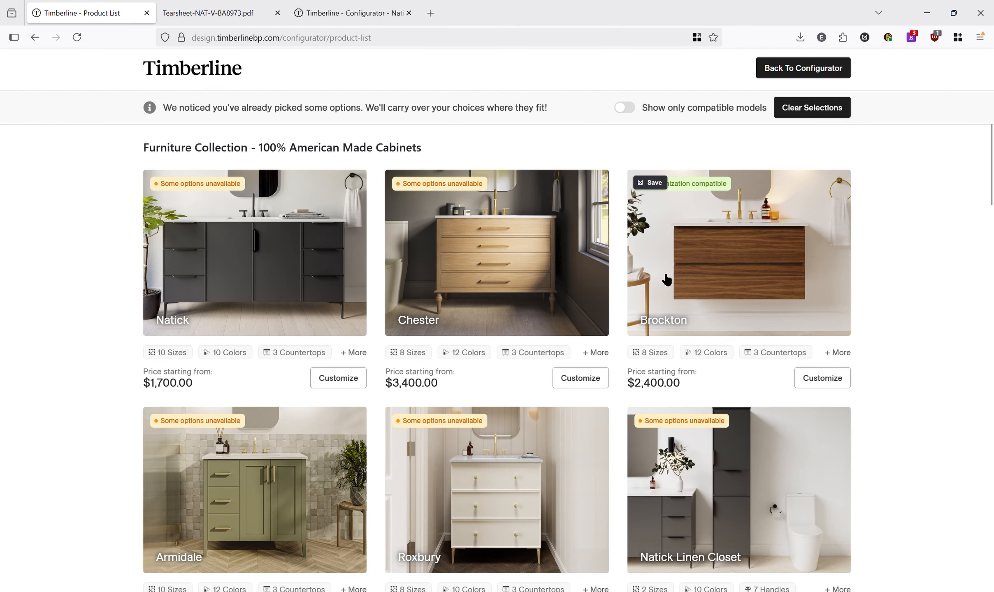
click(812, 109)
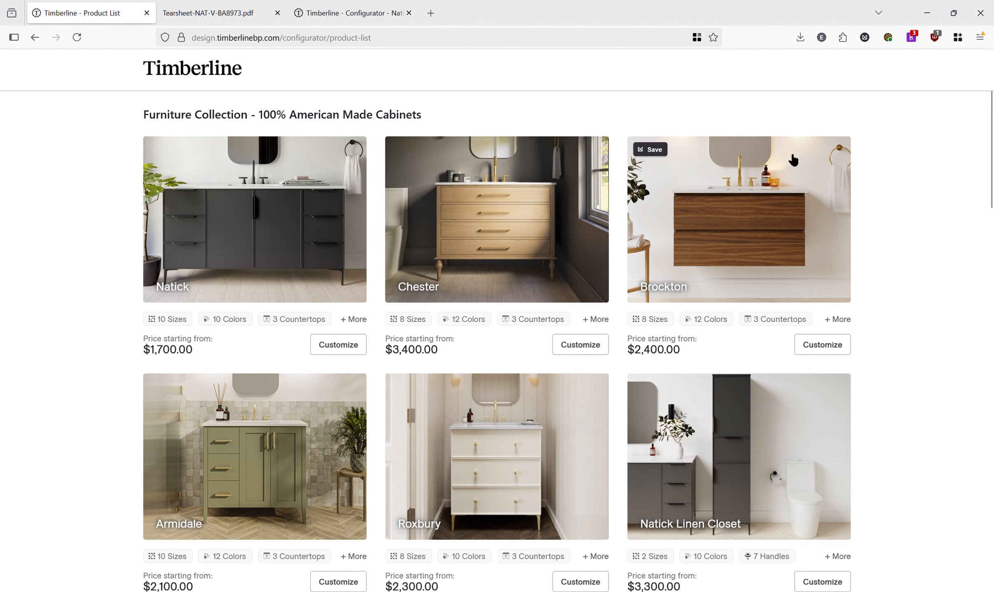
- Open the Brockton model in the configurator and review its default size, mount, color and handle
mouse_move(666, 390)
click(707, 210)
scroll(846, 260, down, 2)
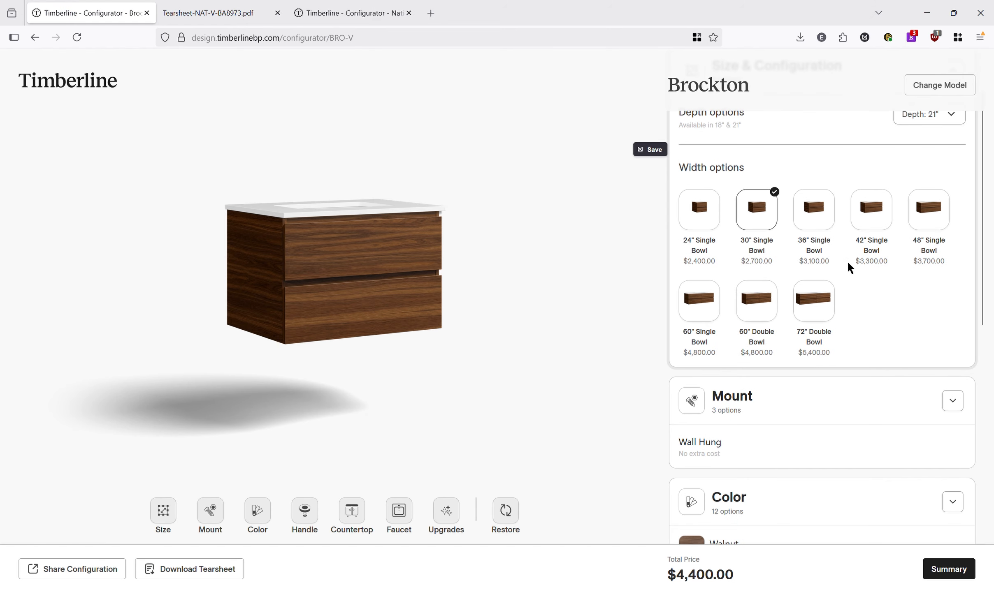
scroll(847, 260, down, 5)
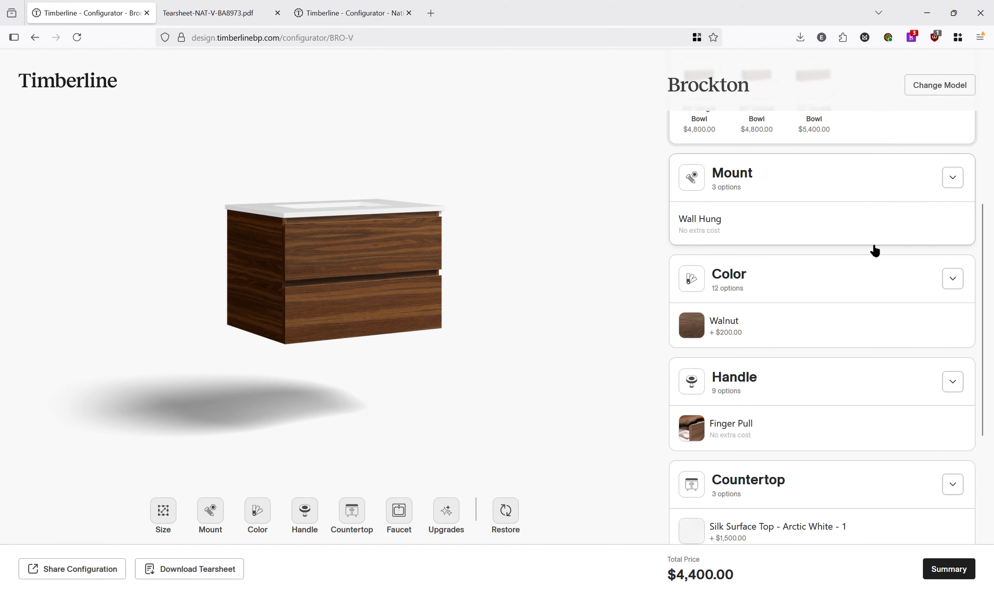